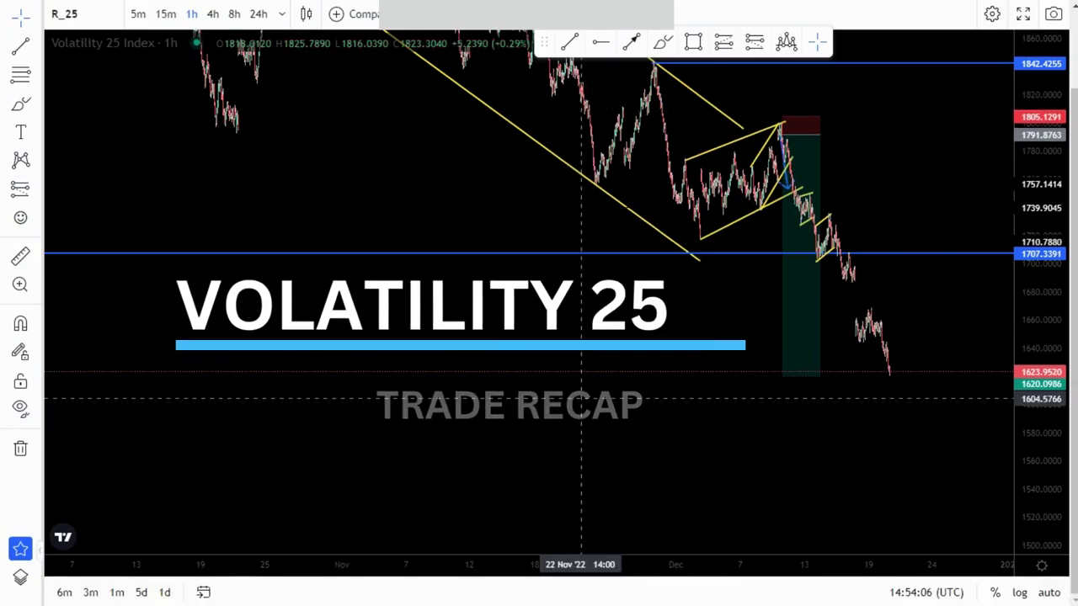
# Step: Examine the descending channel, ascending correction and short position on the 1-hour Volatility 25 Index chart
pyautogui.scroll(2, 581, 398)
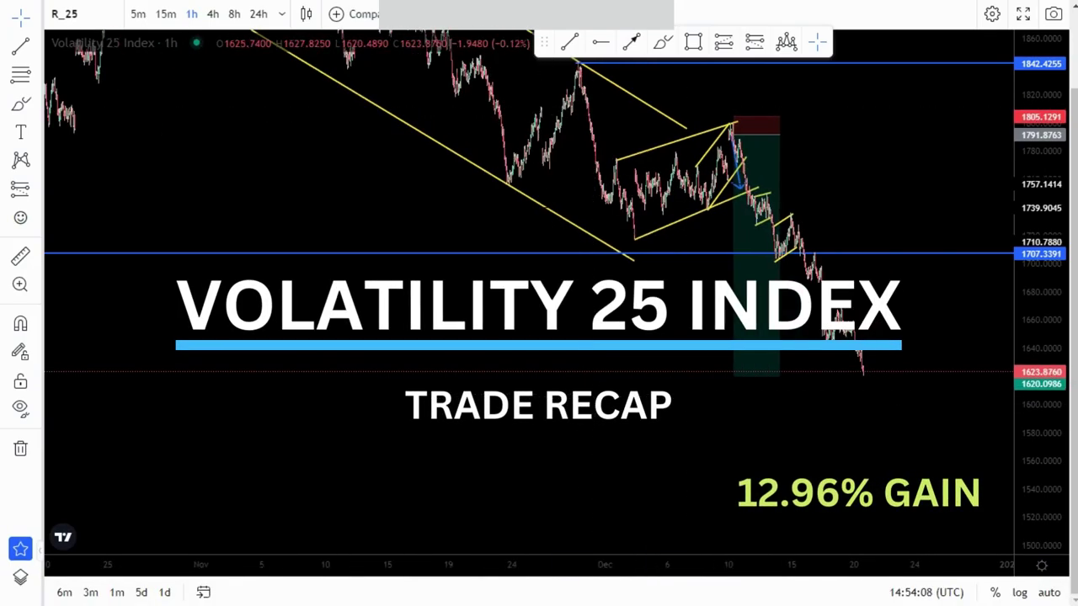
pyautogui.scroll(3, 337, 215)
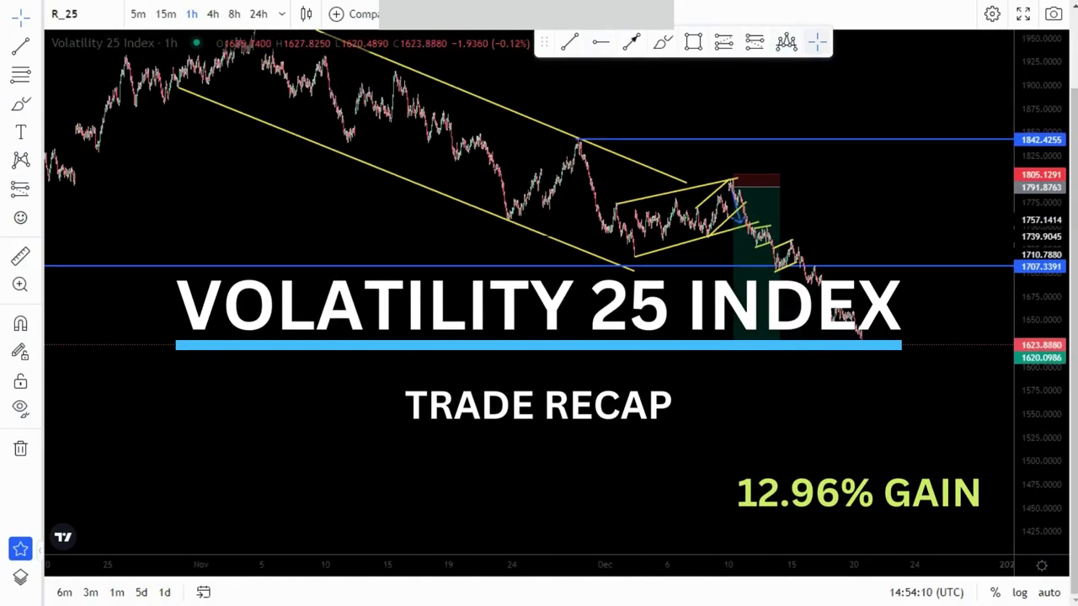
pyautogui.moveTo(846, 196); pyautogui.dragTo(817, 234)
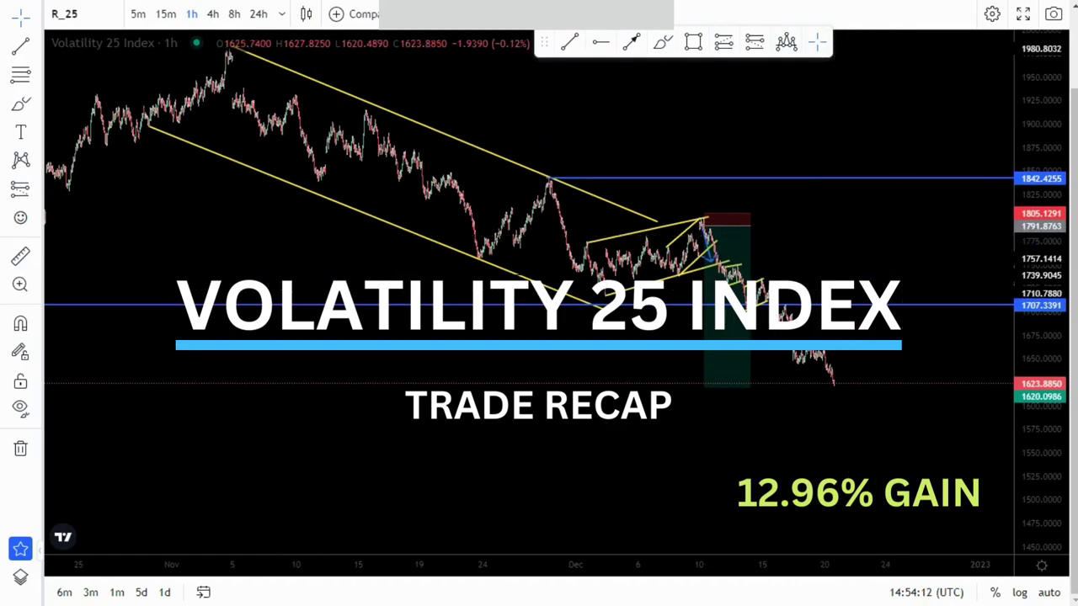
pyautogui.moveTo(1042, 362); pyautogui.dragTo(1041, 234)
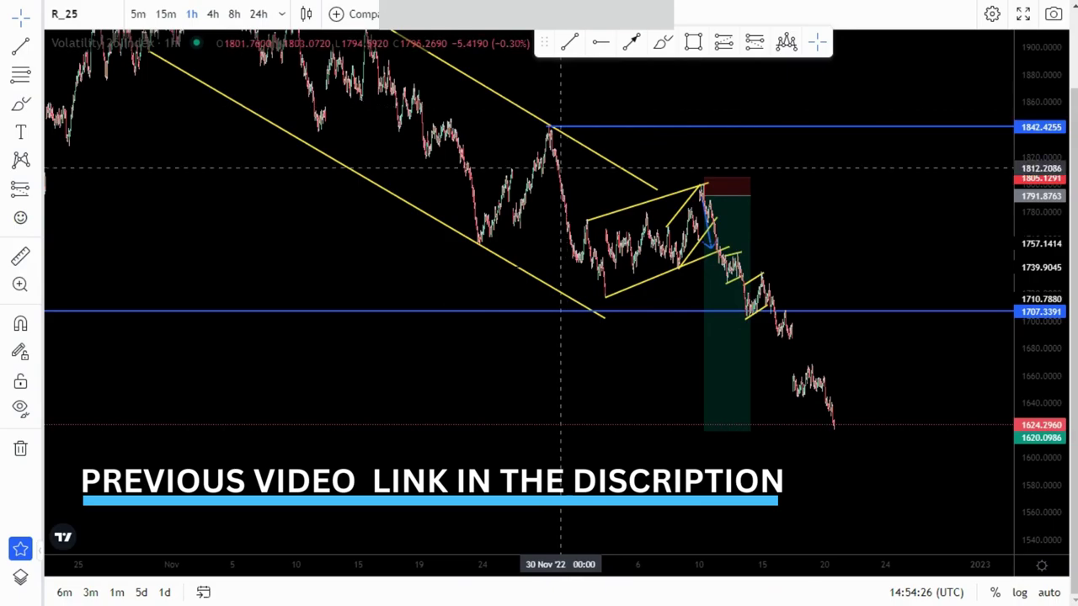
pyautogui.scroll(3, 599, 265)
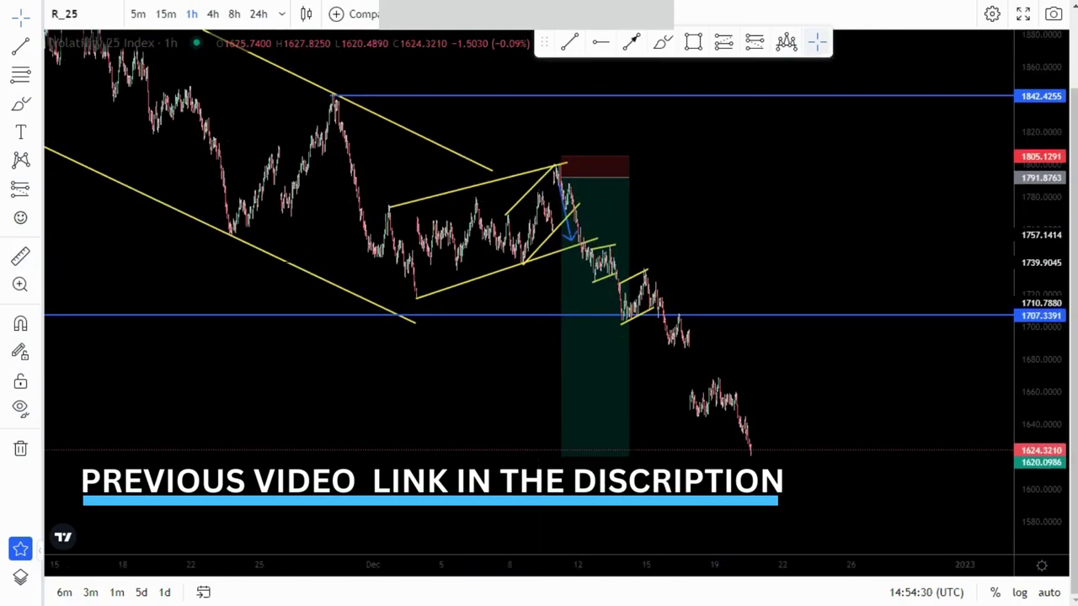
pyautogui.scroll(-4, 328, 349)
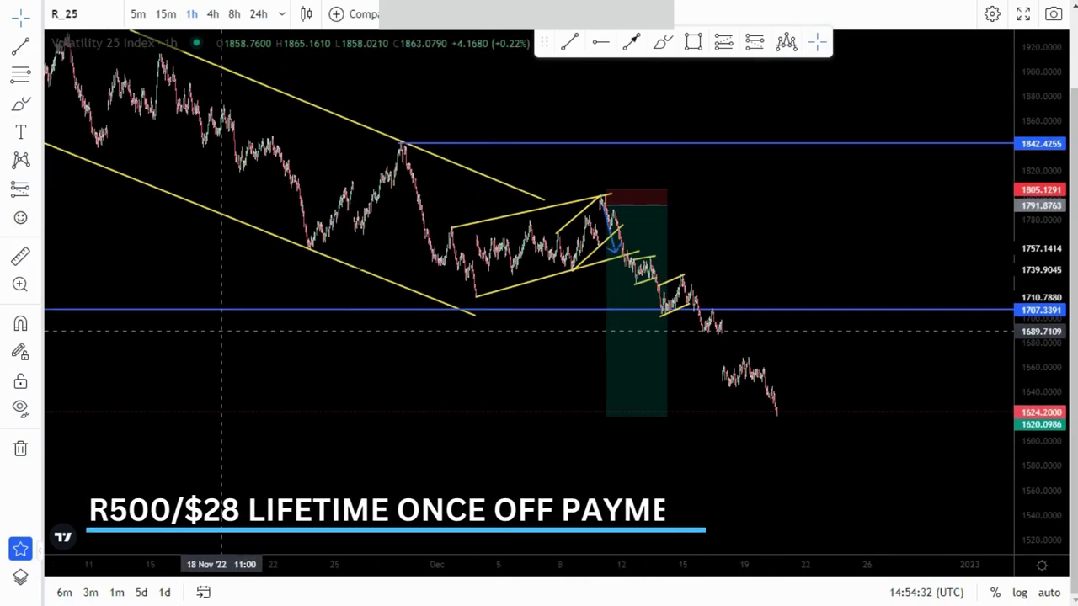
pyautogui.moveTo(328, 350); pyautogui.dragTo(309, 414)
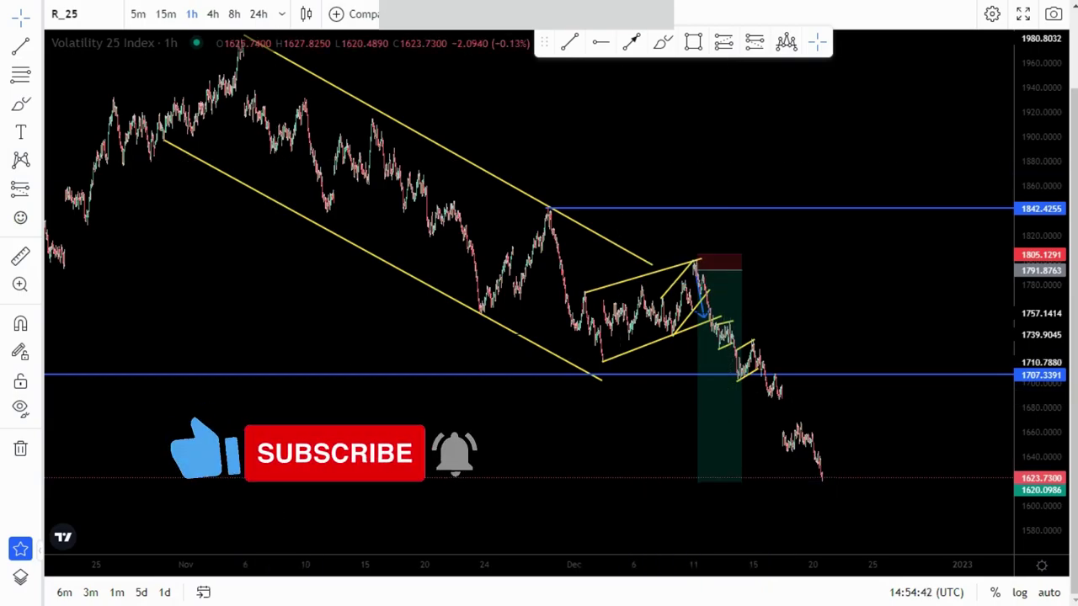
# Step: Switch the chart to the 8-hour timeframe and examine the whole descending channel with its price scale
pyautogui.click(258, 14)
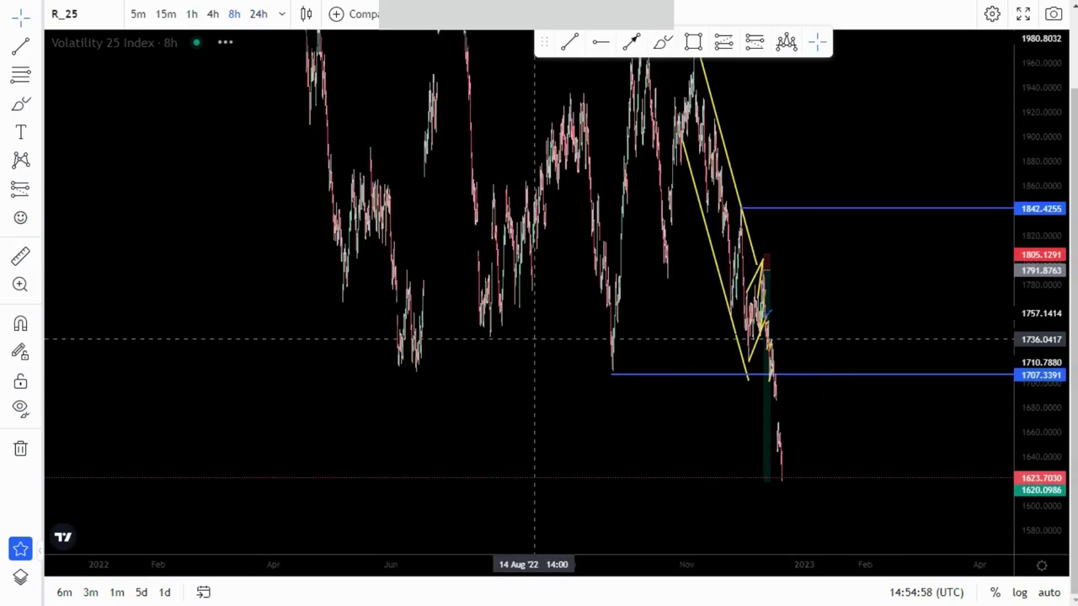
pyautogui.hscroll(5, 534, 337)
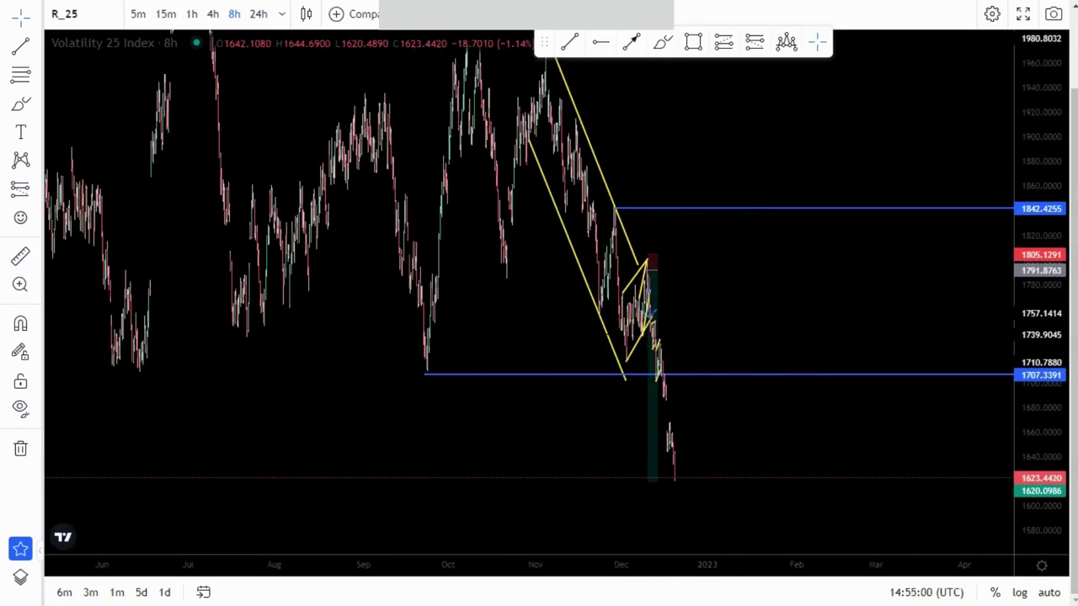
pyautogui.moveTo(1040, 202); pyautogui.dragTo(1040, 354)
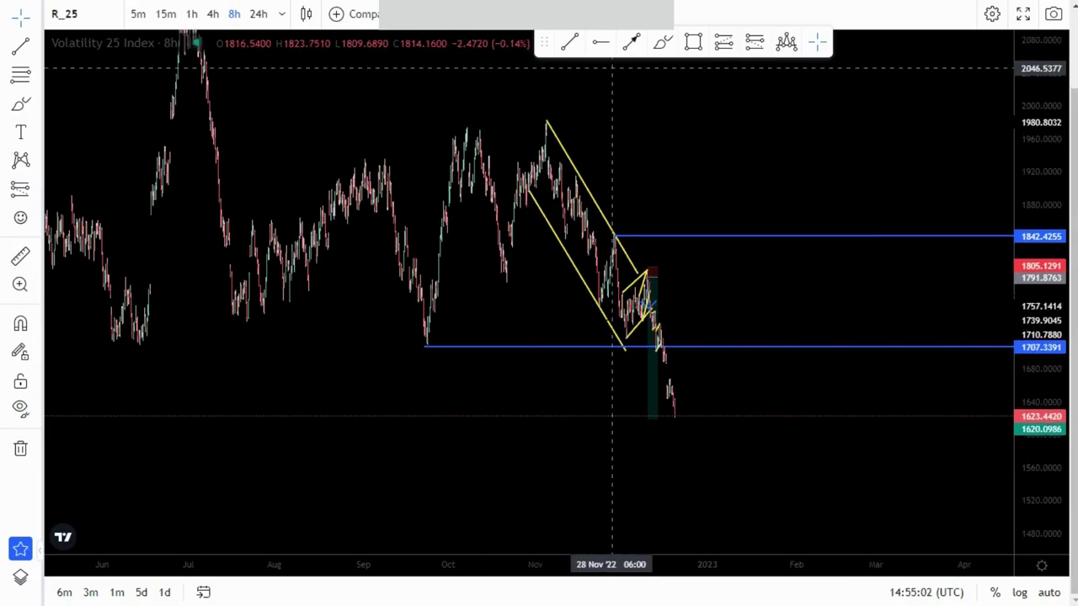
pyautogui.scroll(3, 804, 210)
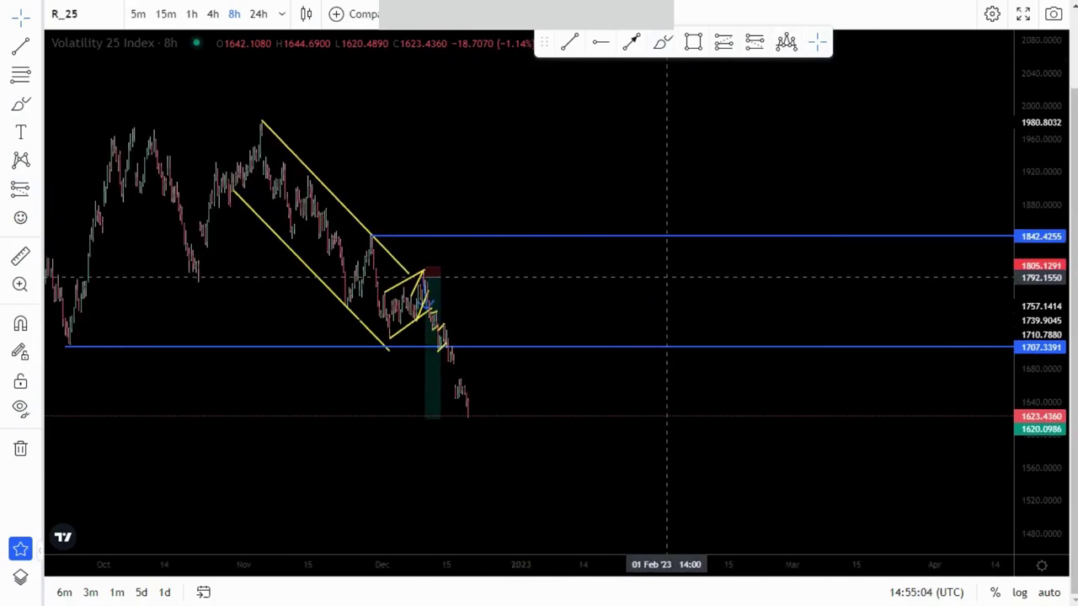
pyautogui.moveTo(667, 277); pyautogui.dragTo(972, 281)
pyautogui.scroll(1, 971, 282)
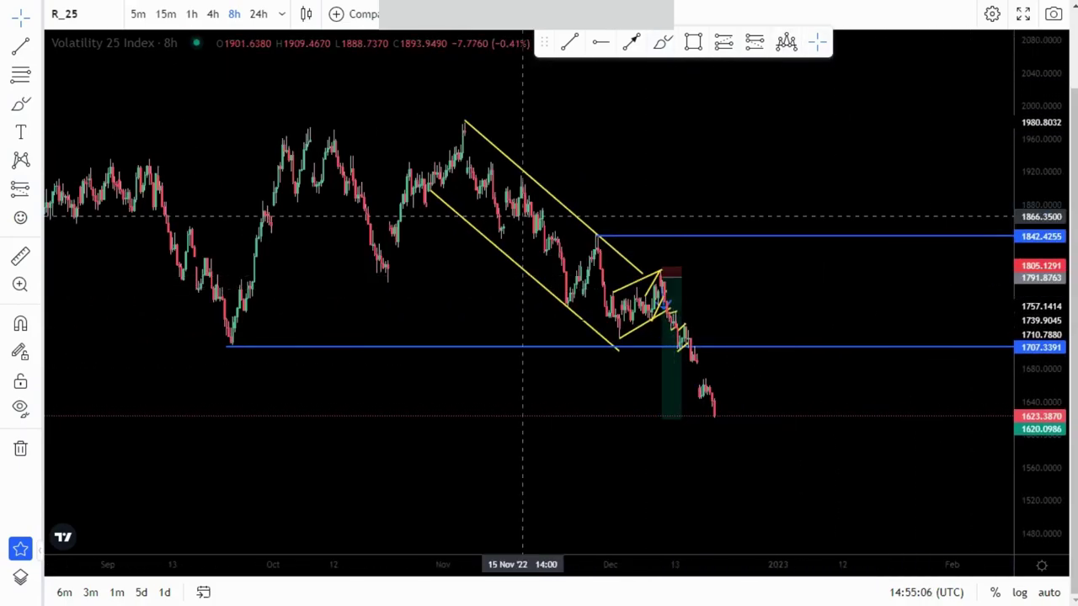
# Step: Circle the entire descending channel freehand with the Brush and remove the stroke again
pyautogui.click(662, 42)
pyautogui.moveTo(511, 107)
pyautogui.mouseDown()
pyautogui.moveTo(400, 118)
pyautogui.moveTo(577, 389)
pyautogui.moveTo(676, 241)
pyautogui.mouseUp()
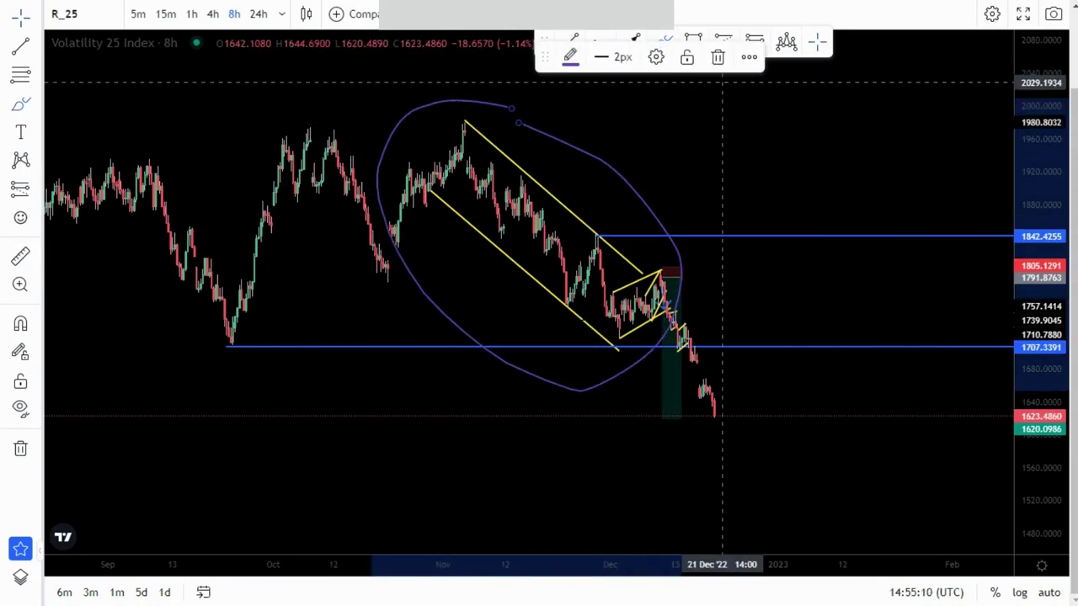
pyautogui.click(717, 56)
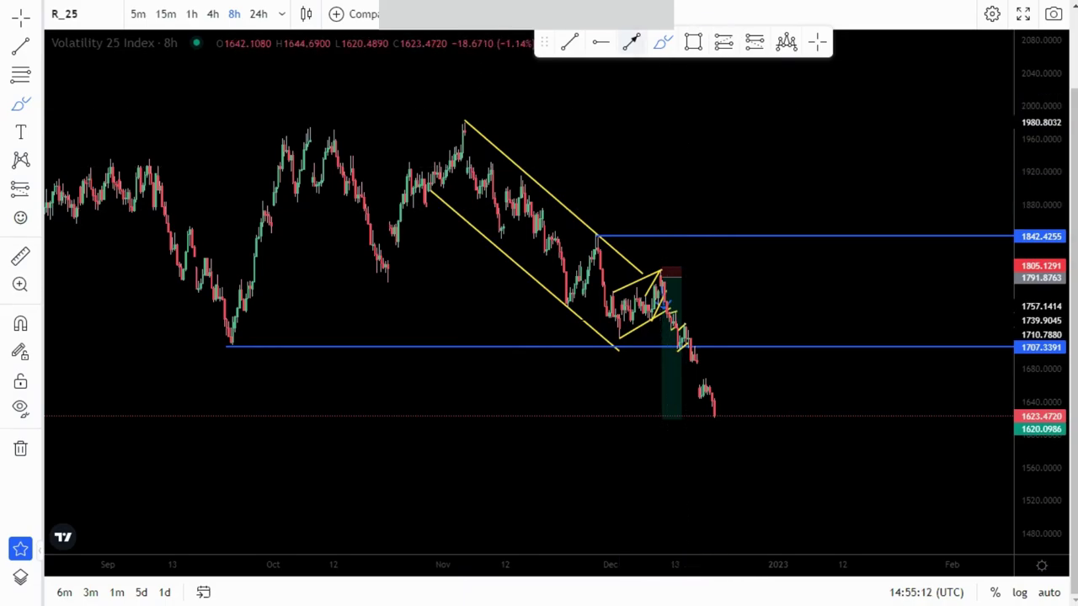
# Step: Draw a rising arrow from about 1762 on 8 Dec '22 to about 1934 on 15 Dec '22, and delete it
pyautogui.click(631, 42)
pyautogui.click(649, 302)
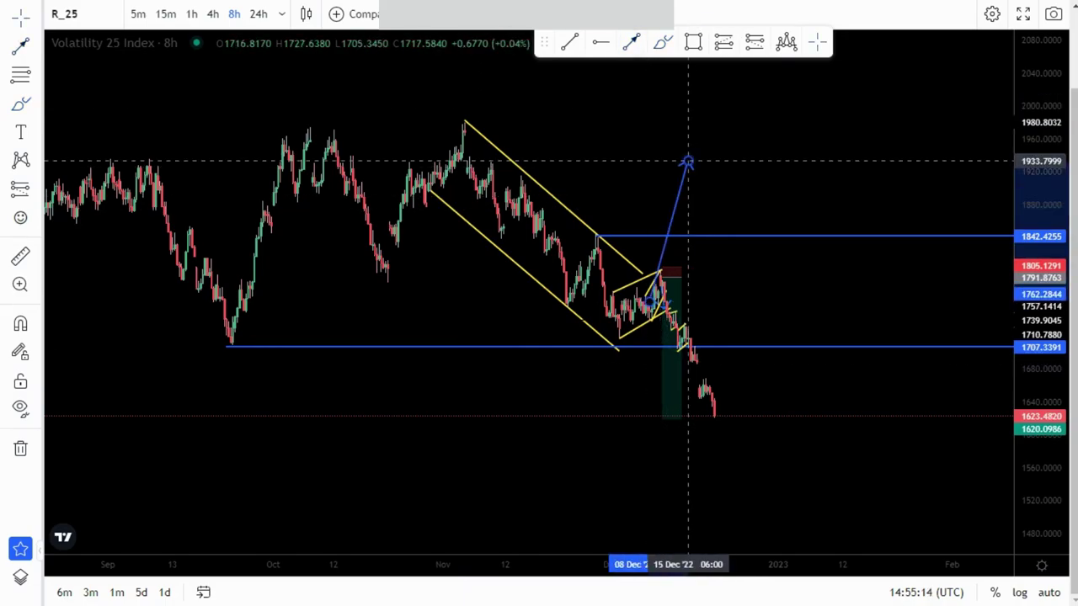
pyautogui.click(688, 161)
pyautogui.click(748, 54)
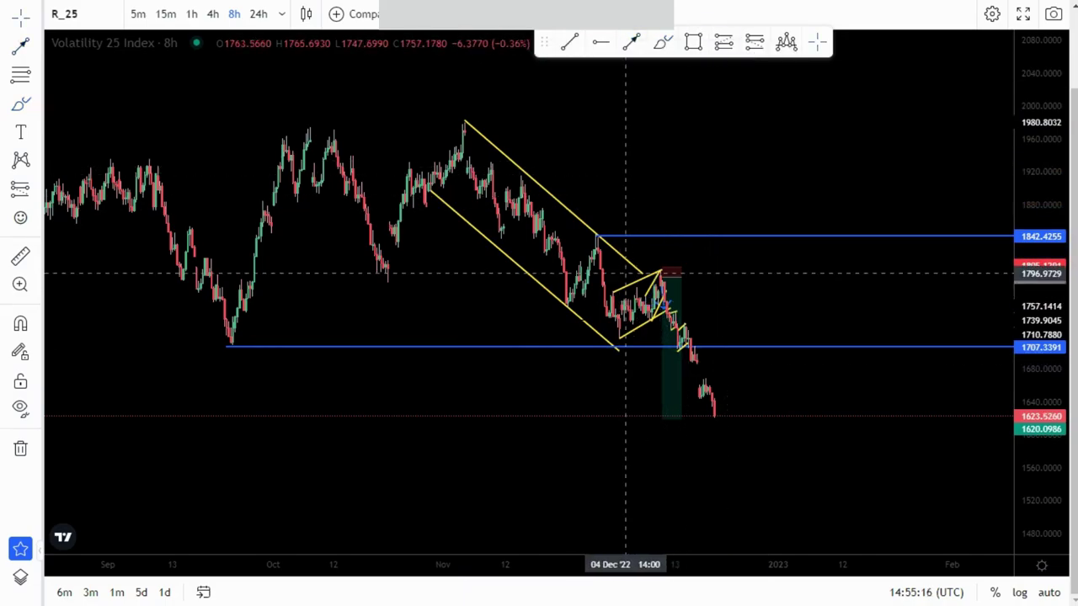
# Step: Extend the channel's upper trend line to about 1762 on 12 Dec '22, and temporarily circle the area near its breakout freehand
pyautogui.moveTo(645, 274); pyautogui.dragTo(673, 302)
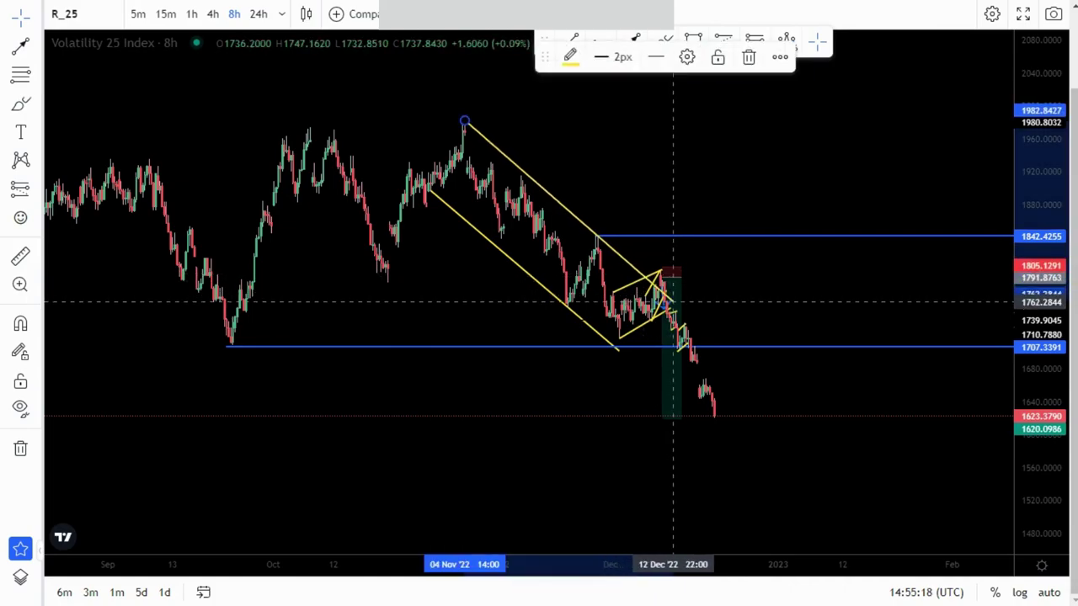
pyautogui.click(702, 96)
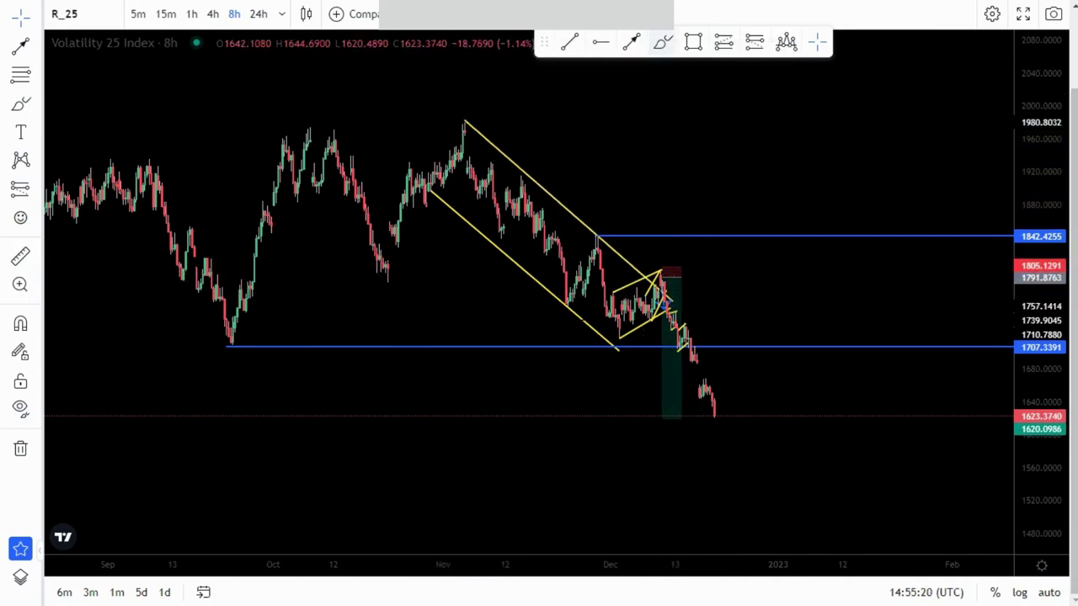
pyautogui.click(662, 42)
pyautogui.moveTo(654, 252)
pyautogui.mouseDown()
pyautogui.moveTo(634, 263)
pyautogui.moveTo(662, 290)
pyautogui.moveTo(658, 259)
pyautogui.mouseUp()
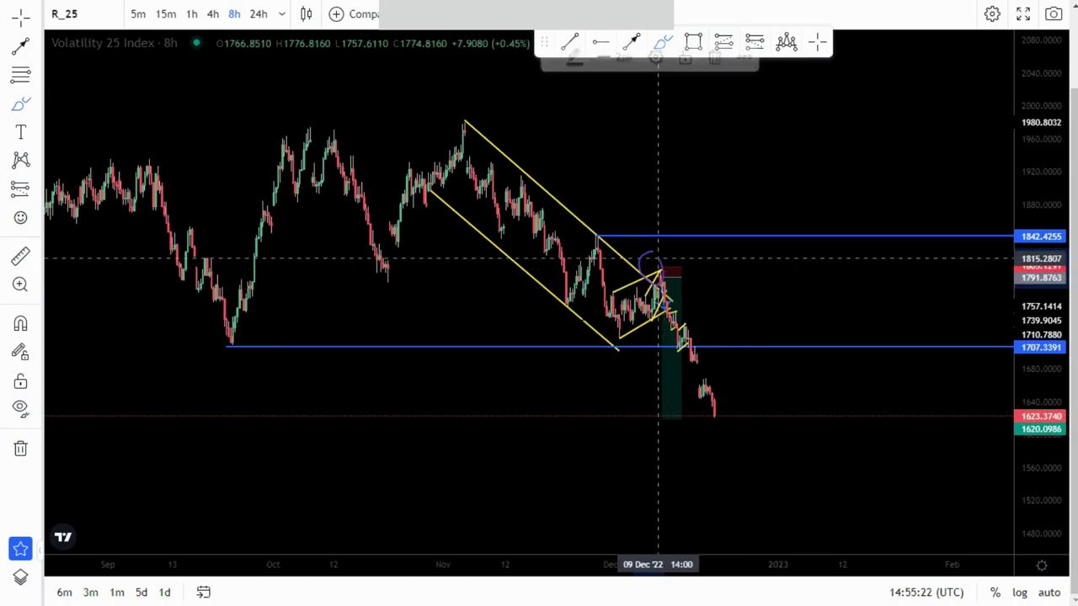
pyautogui.press('Delete')
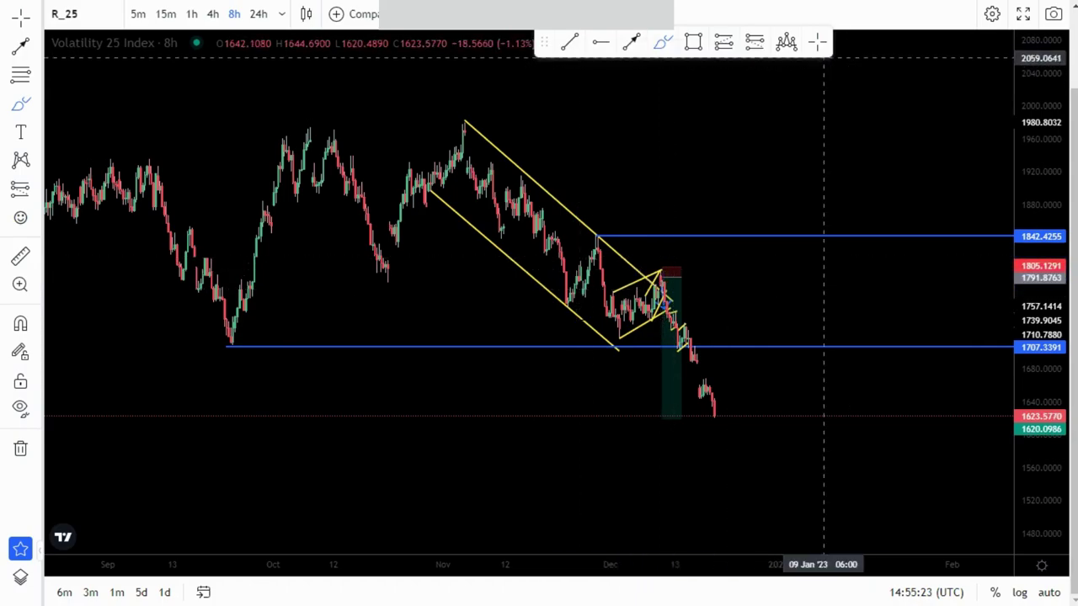
pyautogui.click(818, 43)
# Step: Switch the chart to the 4-hour timeframe and extend the channel's upper trend line to about 1750 on 14 Dec '22
pyautogui.scroll(3, 843, 246)
pyautogui.scroll(-3, 458, 203)
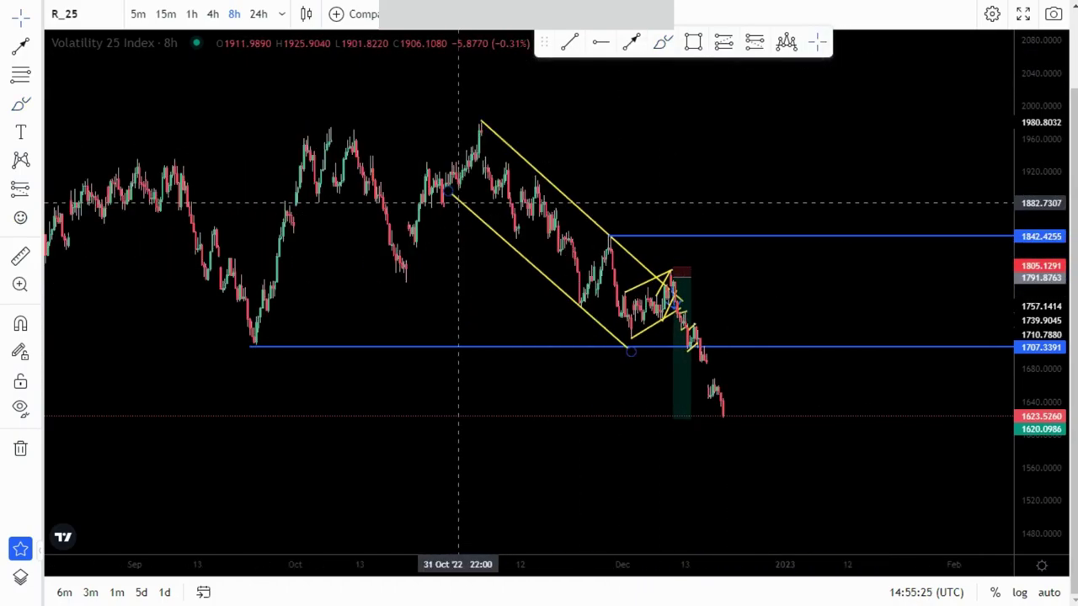
pyautogui.moveTo(1040, 153); pyautogui.dragTo(1041, 202)
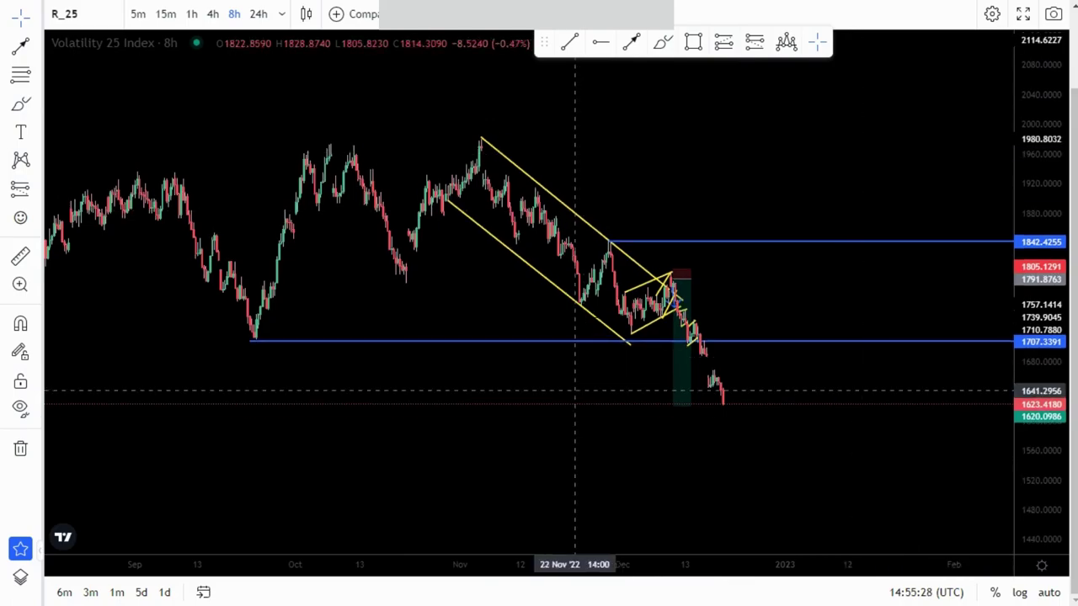
pyautogui.moveTo(674, 282)
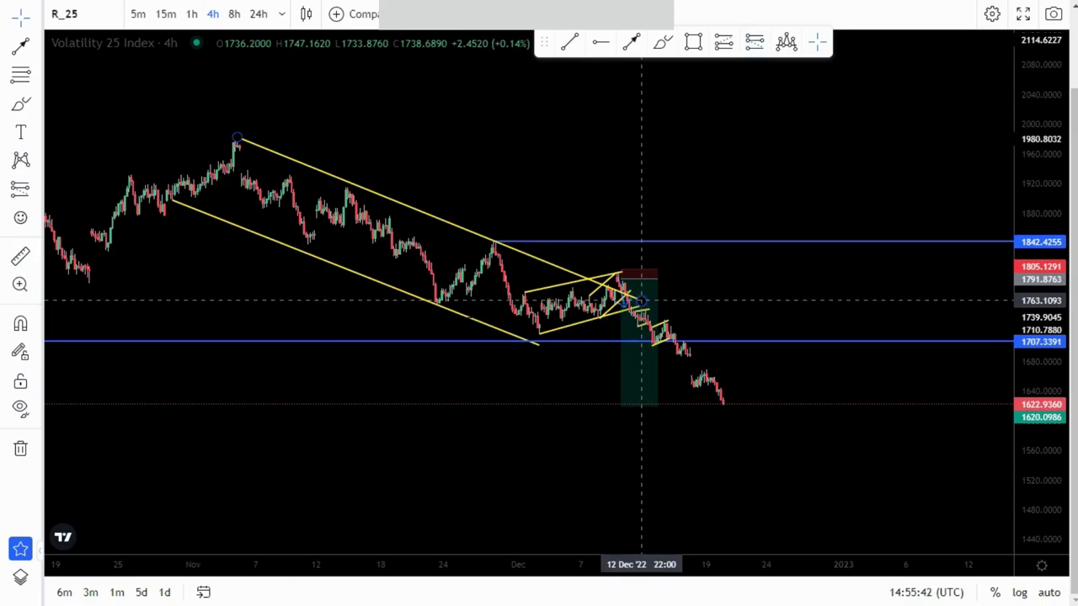
pyautogui.moveTo(641, 300); pyautogui.dragTo(657, 306)
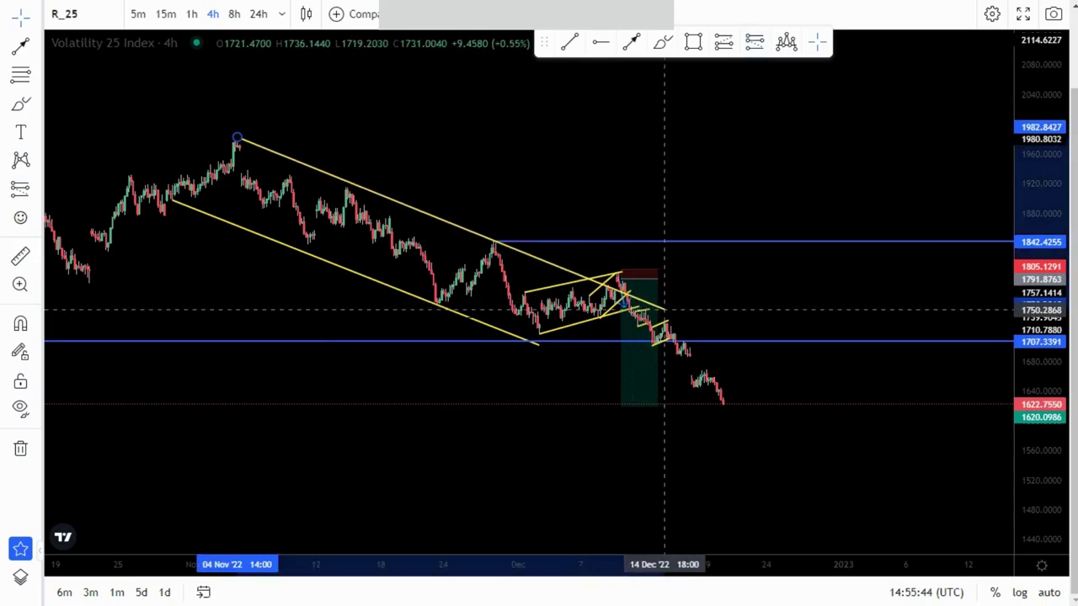
# Step: Circle a spot on the 1842.4255 level above the short position with the Brush and remove the stroke
pyautogui.click(662, 42)
pyautogui.moveTo(620, 250)
pyautogui.mouseDown()
pyautogui.moveTo(622, 278)
pyautogui.moveTo(644, 290)
pyautogui.moveTo(521, 274)
pyautogui.moveTo(522, 318)
pyautogui.moveTo(633, 301)
pyautogui.moveTo(622, 241)
pyautogui.moveTo(650, 256)
pyautogui.moveTo(640, 242)
pyautogui.mouseUp()
pyautogui.click(717, 57)
pyautogui.click(717, 57)
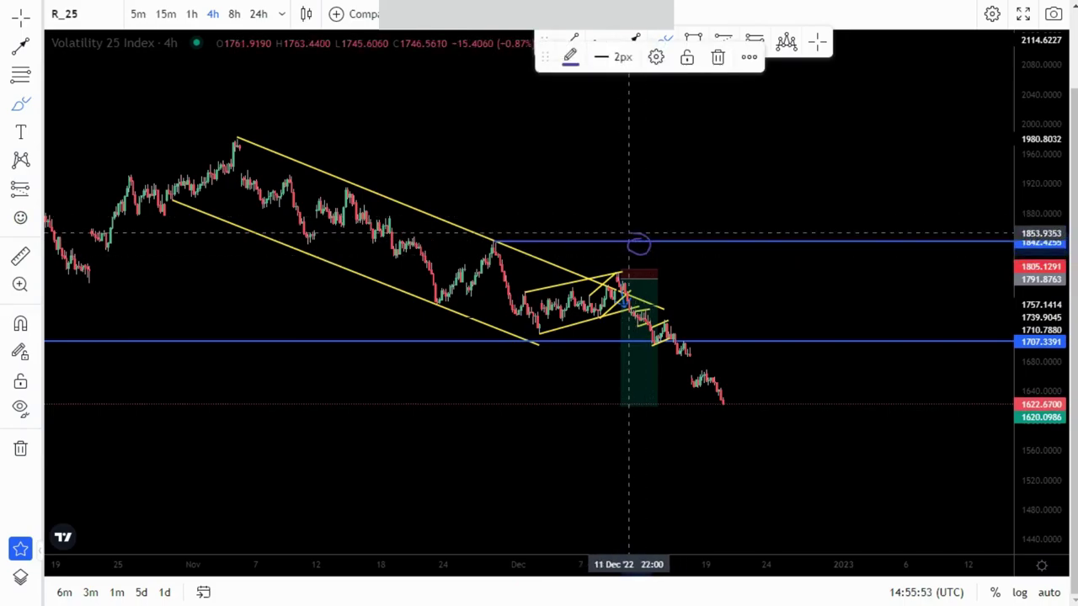
pyautogui.hotkey('ctrl', 'z')
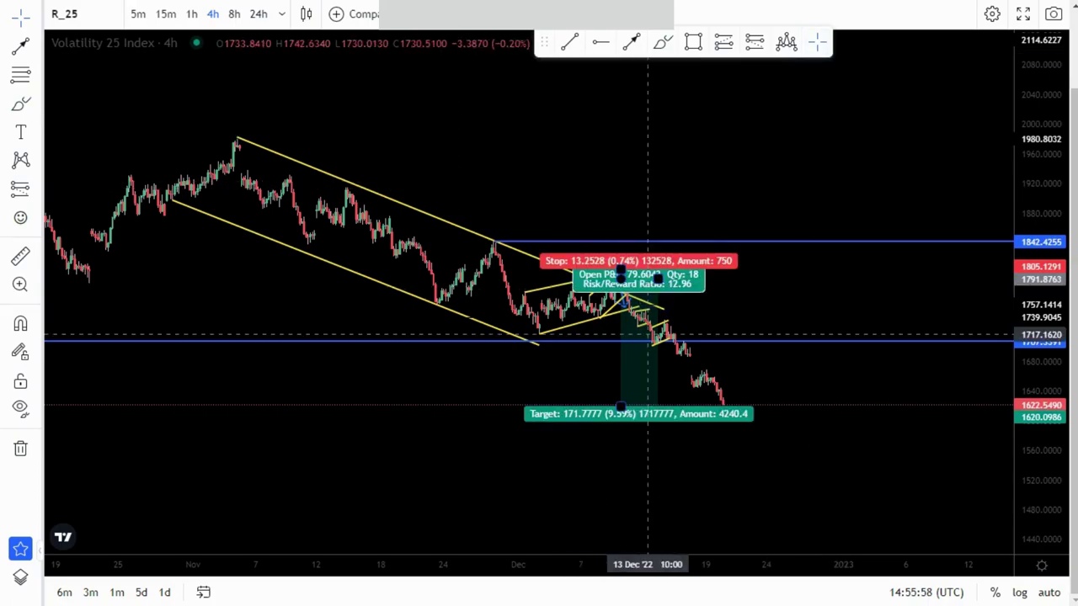
# Step: Switch the chart to the 1-hour timeframe and shorten the channel's upper trend line to end at about 1800 on 6 Dec '22
pyautogui.moveTo(1040, 322); pyautogui.dragTo(1040, 252)
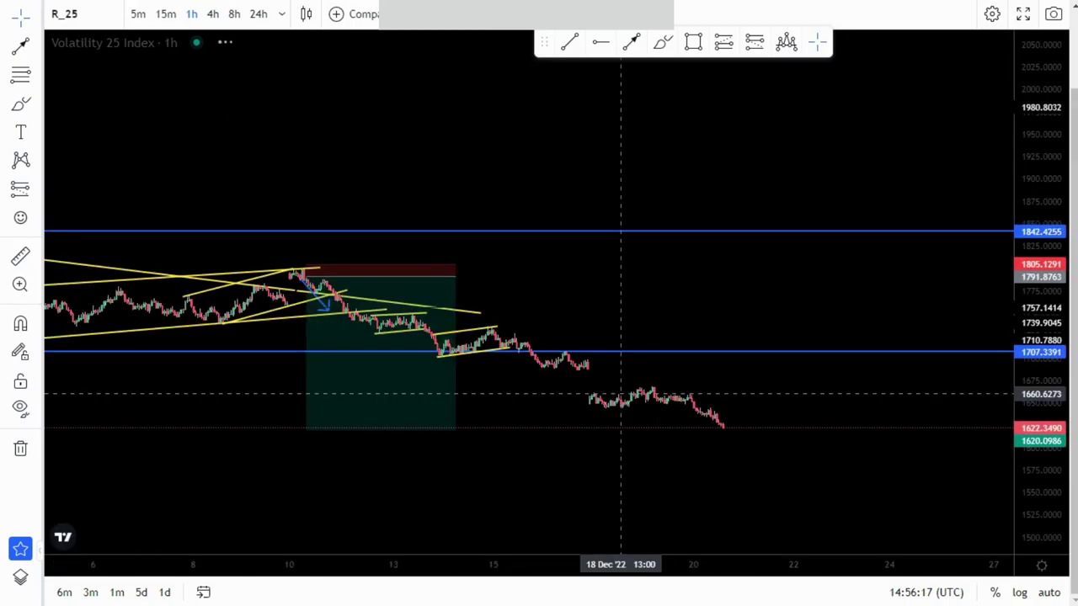
pyautogui.moveTo(1041, 454); pyautogui.dragTo(1041, 332)
pyautogui.moveTo(741, 334); pyautogui.dragTo(876, 308)
pyautogui.scroll(-1, 919, 357)
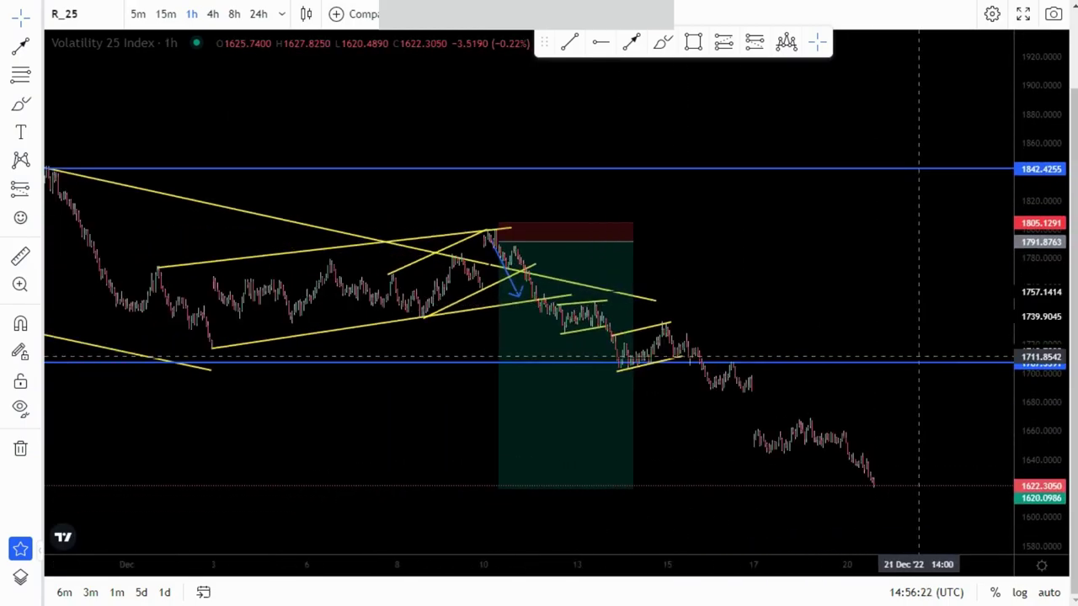
pyautogui.scroll(-5, 918, 358)
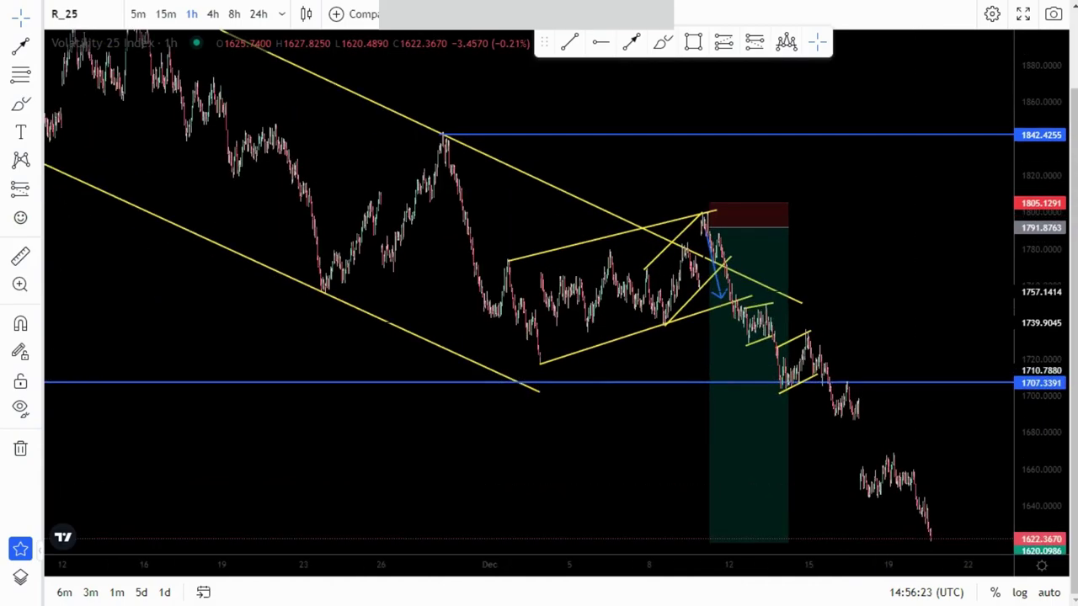
pyautogui.moveTo(1041, 378); pyautogui.dragTo(1041, 357)
pyautogui.scroll(4, 918, 359)
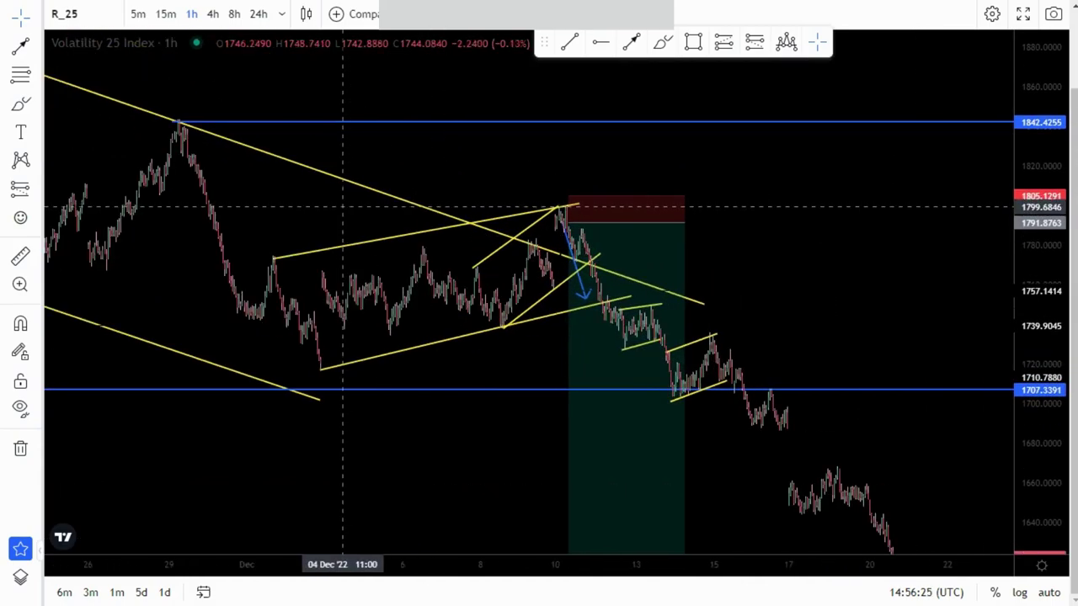
pyautogui.hscroll(-5, 343, 206)
pyautogui.moveTo(693, 216); pyautogui.dragTo(702, 222)
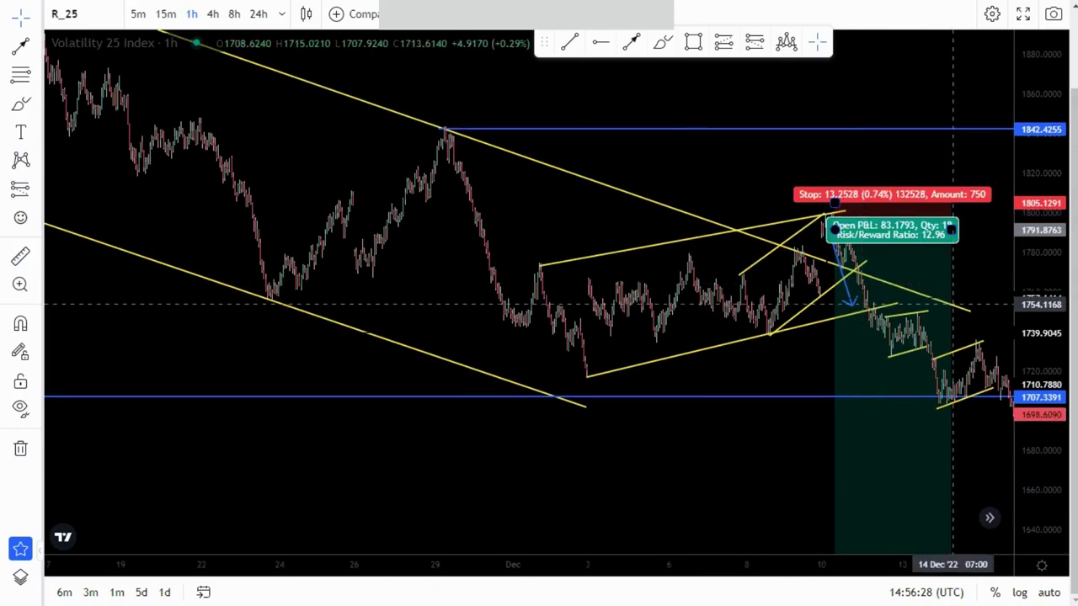
pyautogui.moveTo(970, 313); pyautogui.dragTo(677, 212)
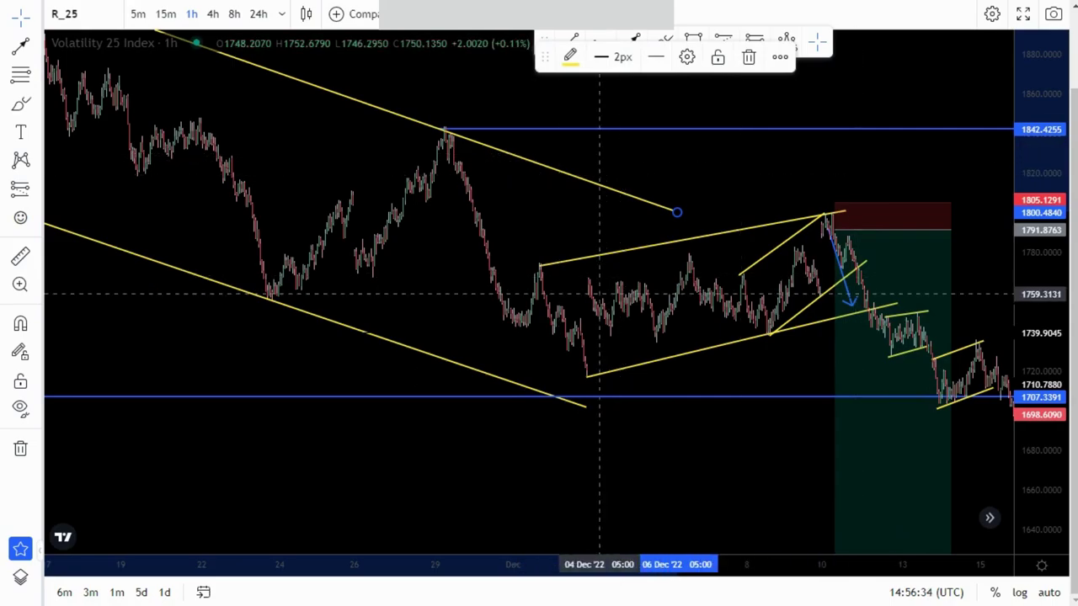
# Step: Move the start of the ascending correction's upper trend line to about 1764 on 2 Dec '22 13:00
pyautogui.moveTo(539, 265); pyautogui.dragTo(571, 286)
pyautogui.click(574, 282)
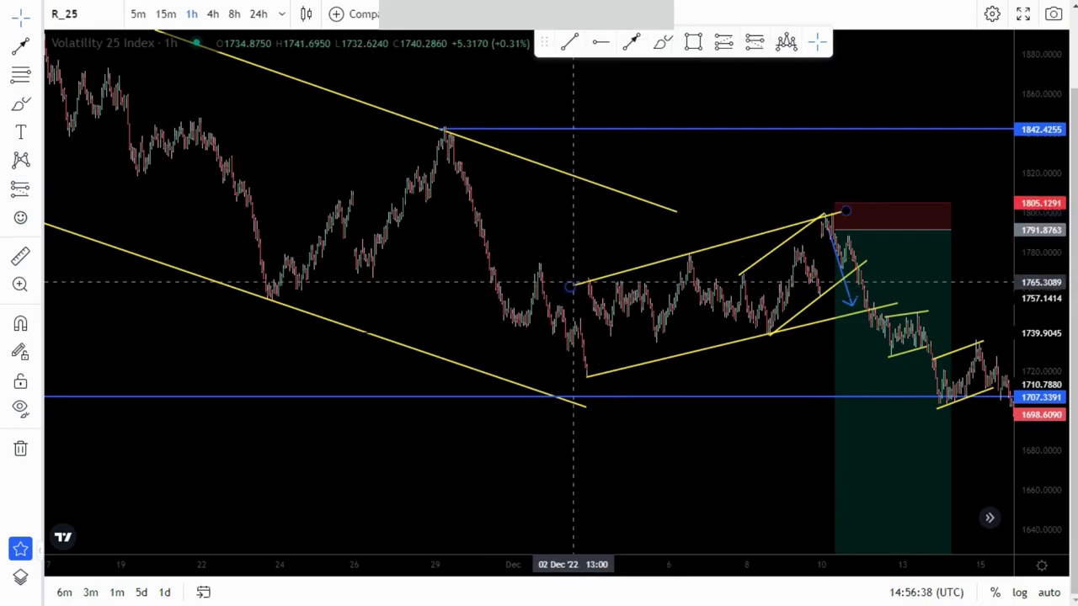
pyautogui.click(571, 287)
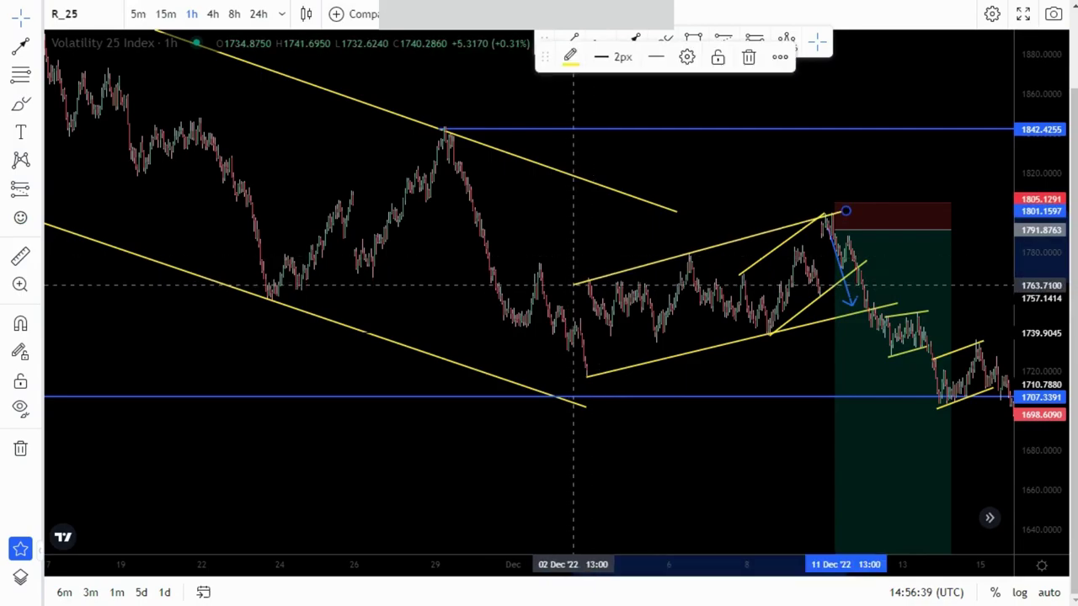
pyautogui.scroll(2, 705, 249)
pyautogui.click(652, 272)
pyautogui.moveTo(1041, 394); pyautogui.dragTo(1041, 354)
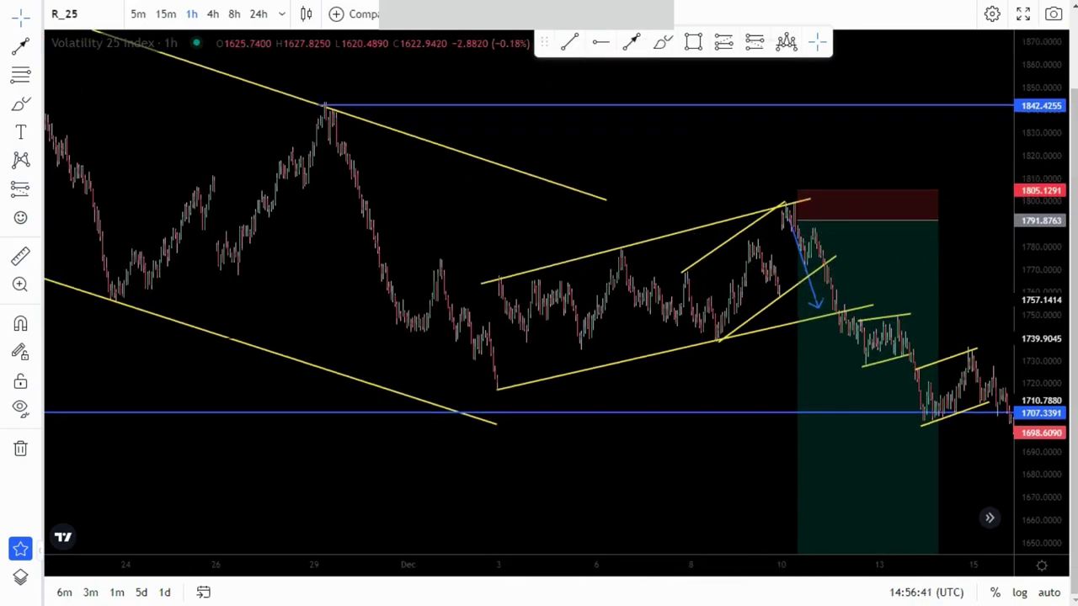
# Step: Circle the price touches along the ascending correction's upper trend line with the Brush and remove the stroke at the 11 Dec '22 high
pyautogui.scroll(2, 1012, 355)
pyautogui.scroll(-2, 968, 355)
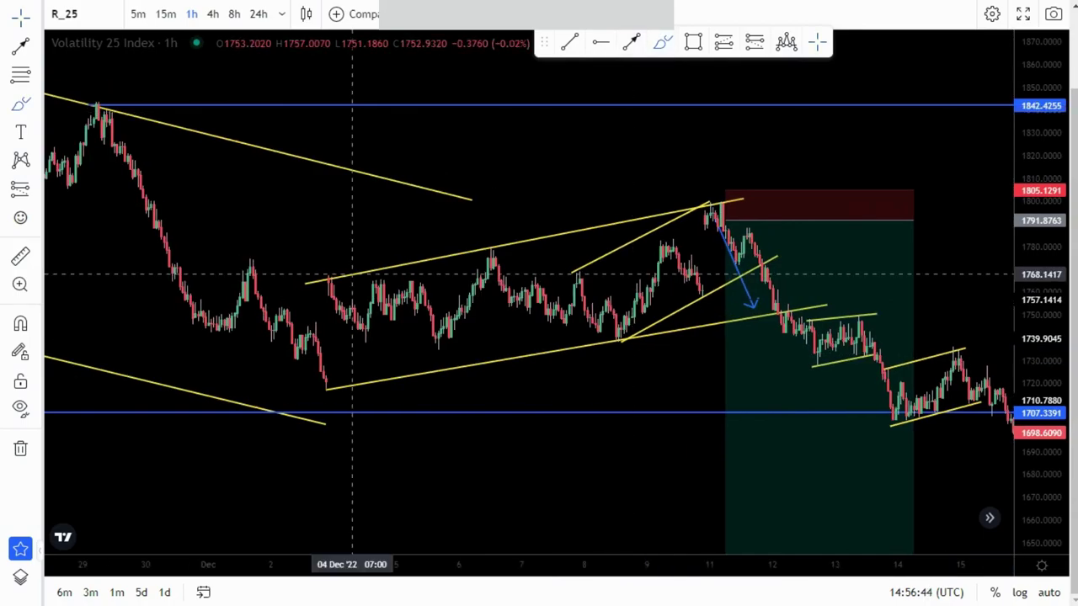
pyautogui.moveTo(350, 274)
pyautogui.mouseDown()
pyautogui.moveTo(306, 281)
pyautogui.moveTo(345, 276)
pyautogui.mouseUp()
pyautogui.moveTo(497, 235)
pyautogui.mouseDown()
pyautogui.moveTo(482, 249)
pyautogui.moveTo(503, 256)
pyautogui.mouseUp()
pyautogui.moveTo(718, 193); pyautogui.dragTo(704, 215)
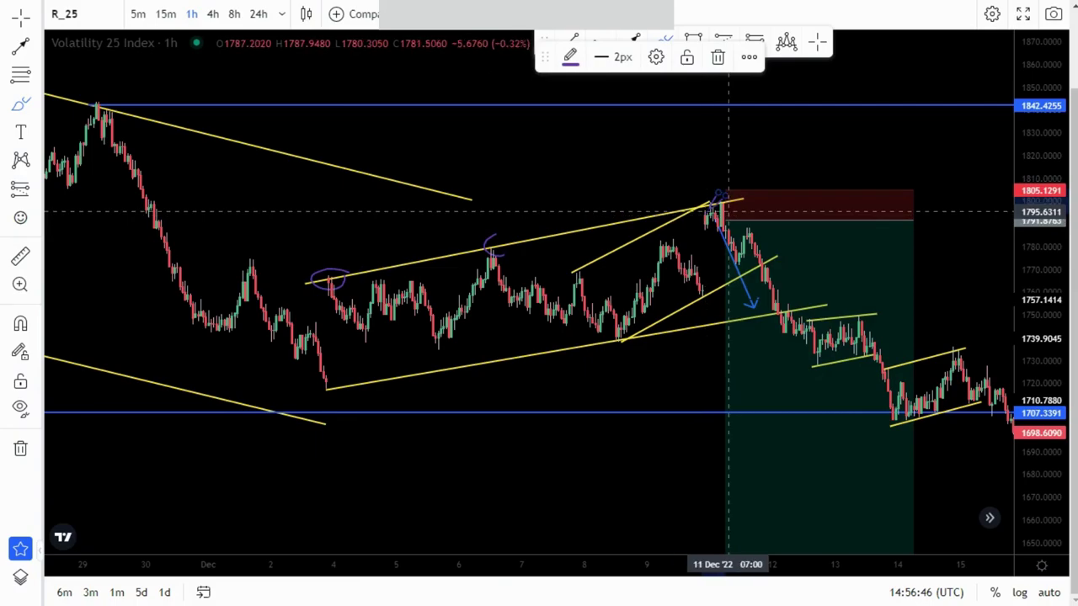
pyautogui.click(717, 56)
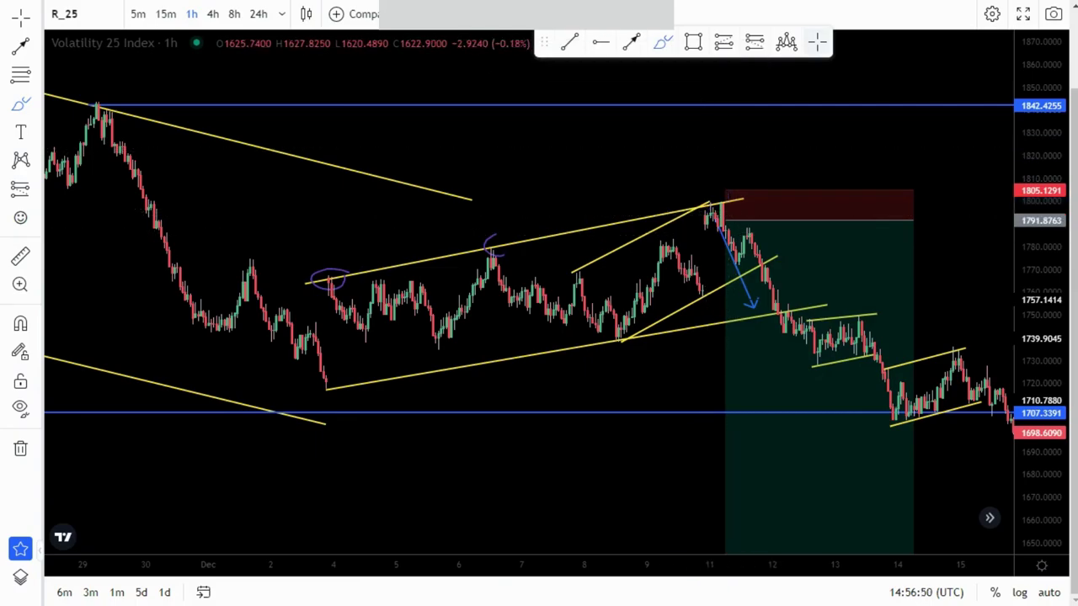
# Step: Move the short position's entry to 1787.3527 and its stop to 1806.4181, and delete the blue arrow beside it
pyautogui.moveTo(799, 226); pyautogui.dragTo(799, 228)
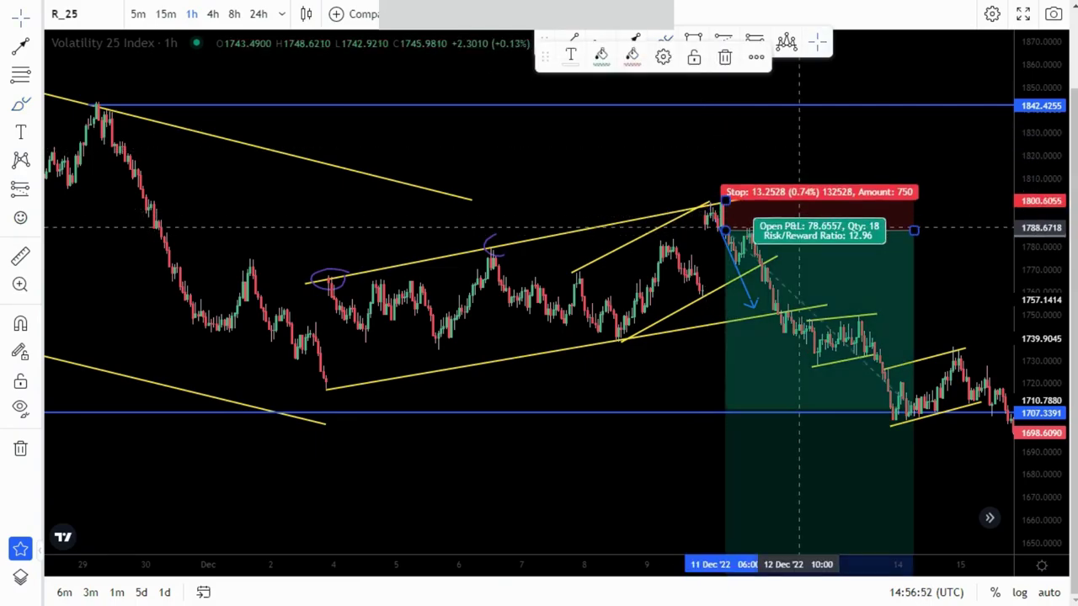
pyautogui.moveTo(727, 201); pyautogui.dragTo(726, 186)
pyautogui.moveTo(660, 176); pyautogui.dragTo(607, 164)
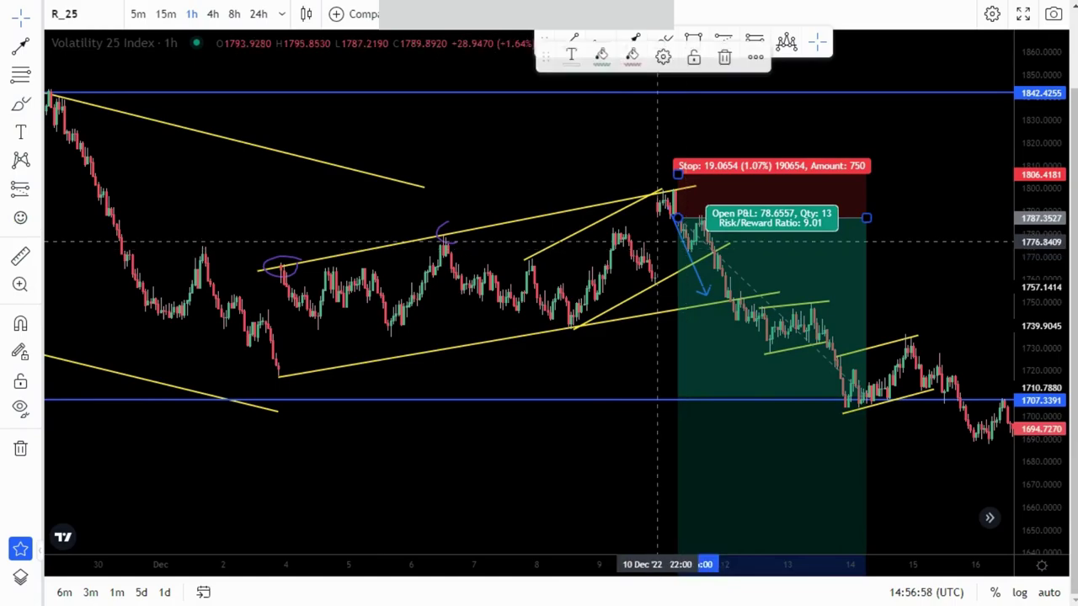
pyautogui.click(673, 223)
pyautogui.click(678, 223)
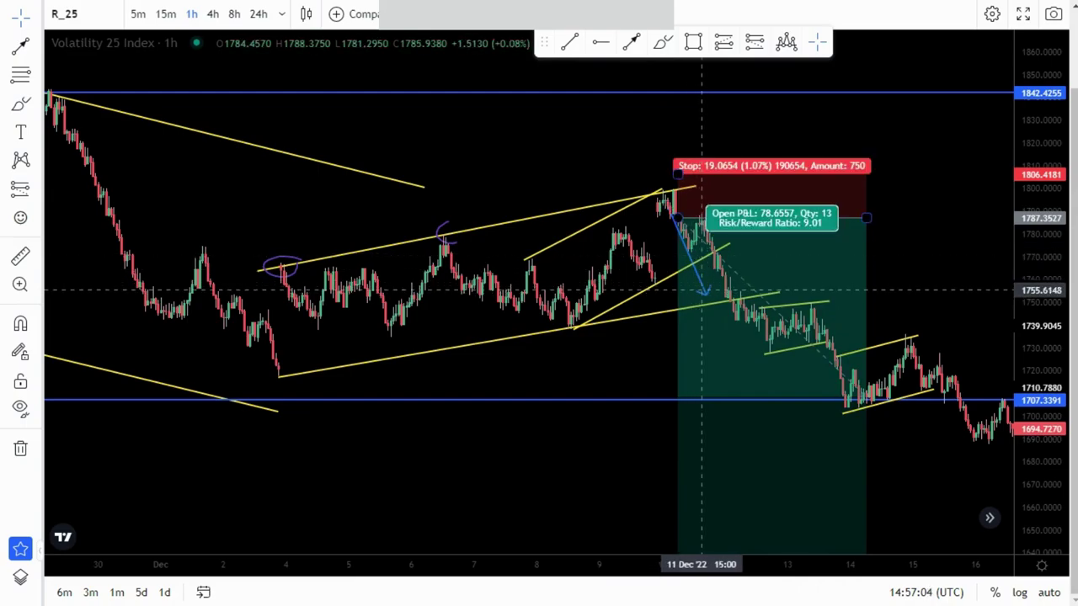
pyautogui.click(705, 293)
pyautogui.click(748, 56)
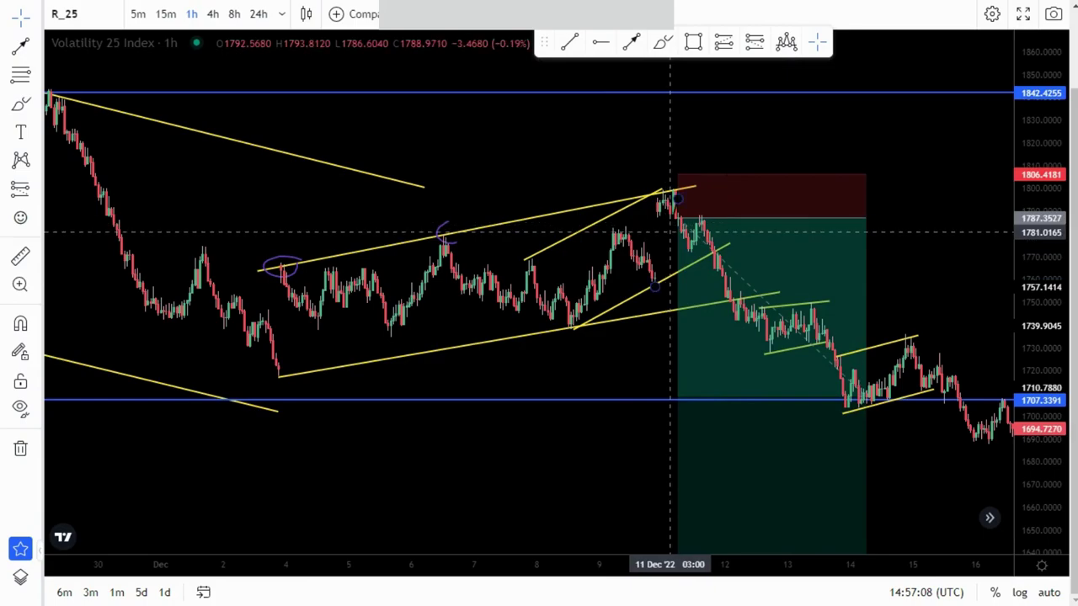
# Step: Recolour the steep black trend line yellow and draw the matching upper trend line from about 1773 to about 1801 at the correction's top
pyautogui.click(670, 229)
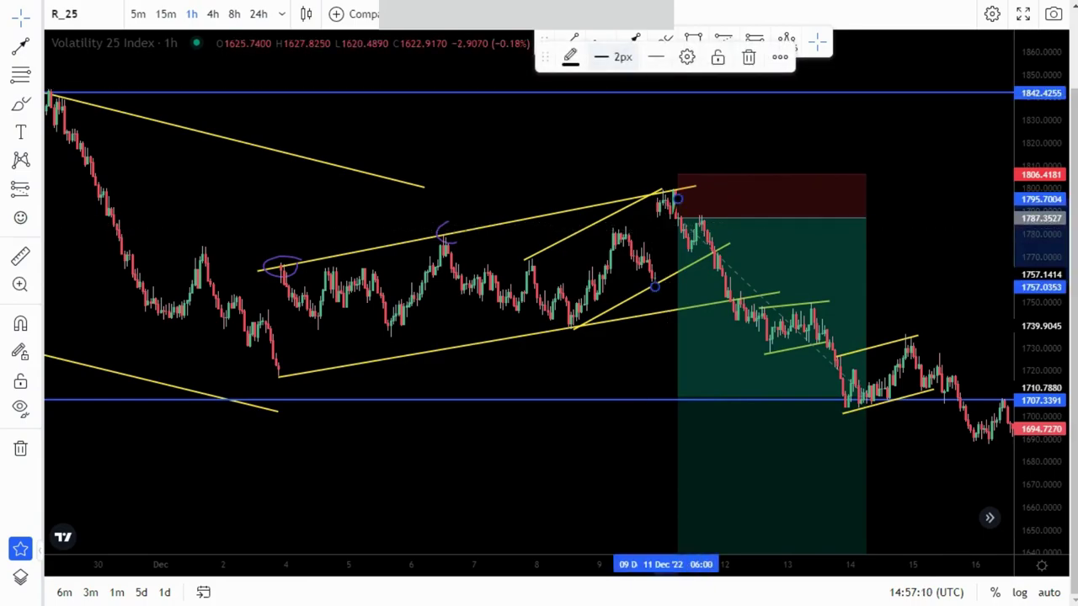
pyautogui.click(569, 56)
pyautogui.click(607, 110)
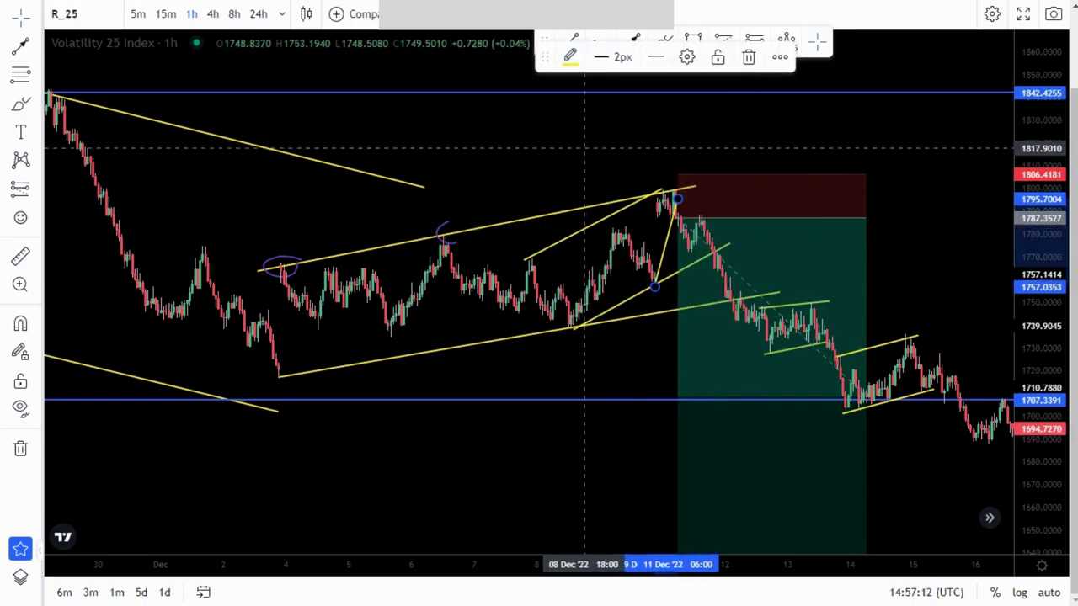
pyautogui.click(583, 148)
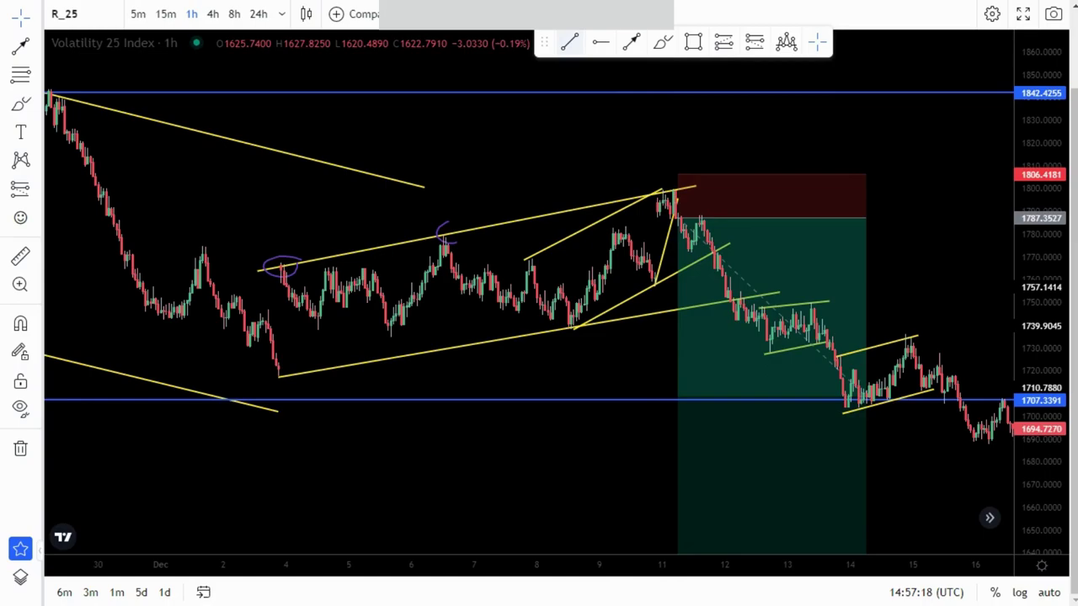
pyautogui.click(637, 250)
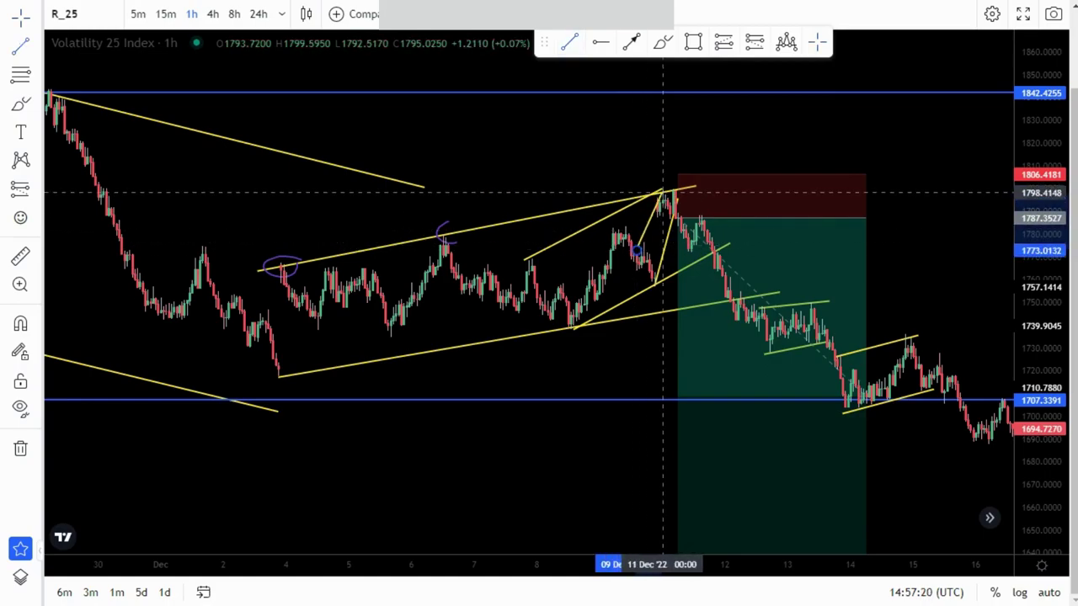
pyautogui.click(662, 185)
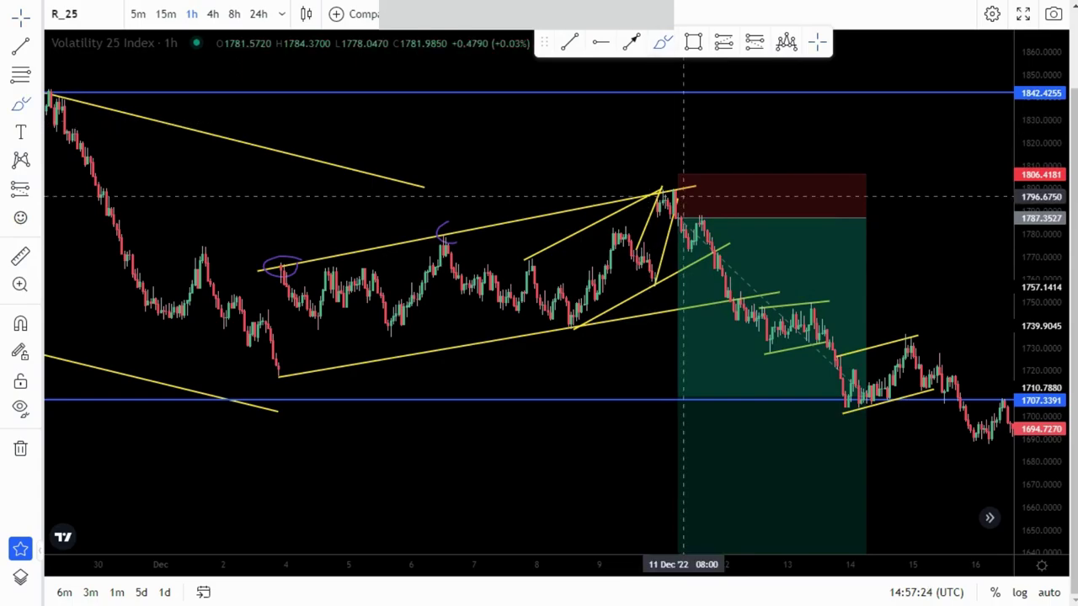
# Step: Circle the 11 Dec '22 pullback and the 12–13 Dec '22 correction with the Brush in blue, and remove the blue strokes
pyautogui.click(682, 249)
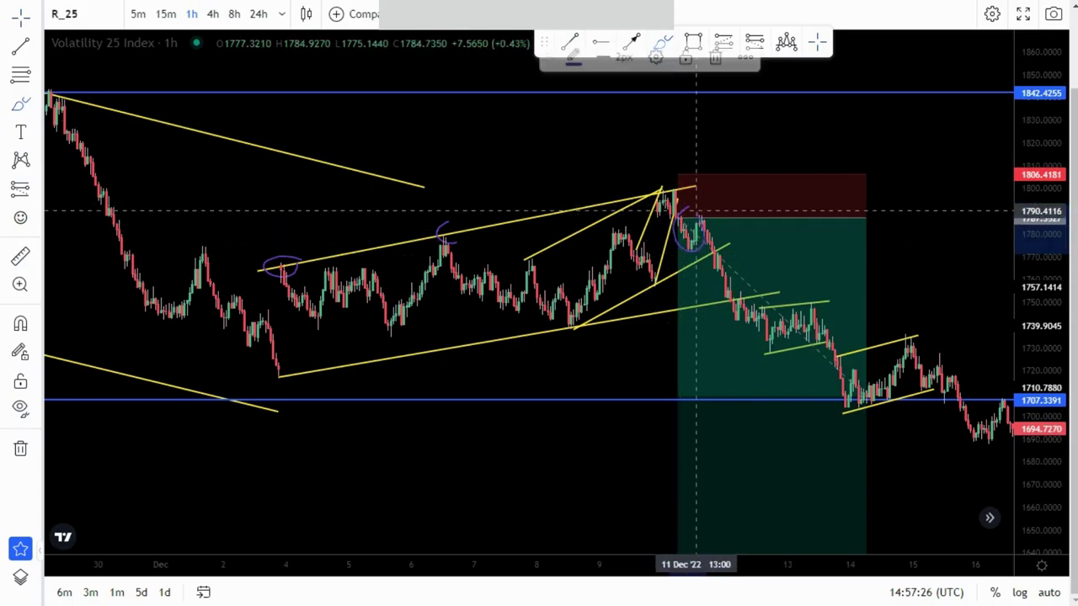
pyautogui.click(570, 57)
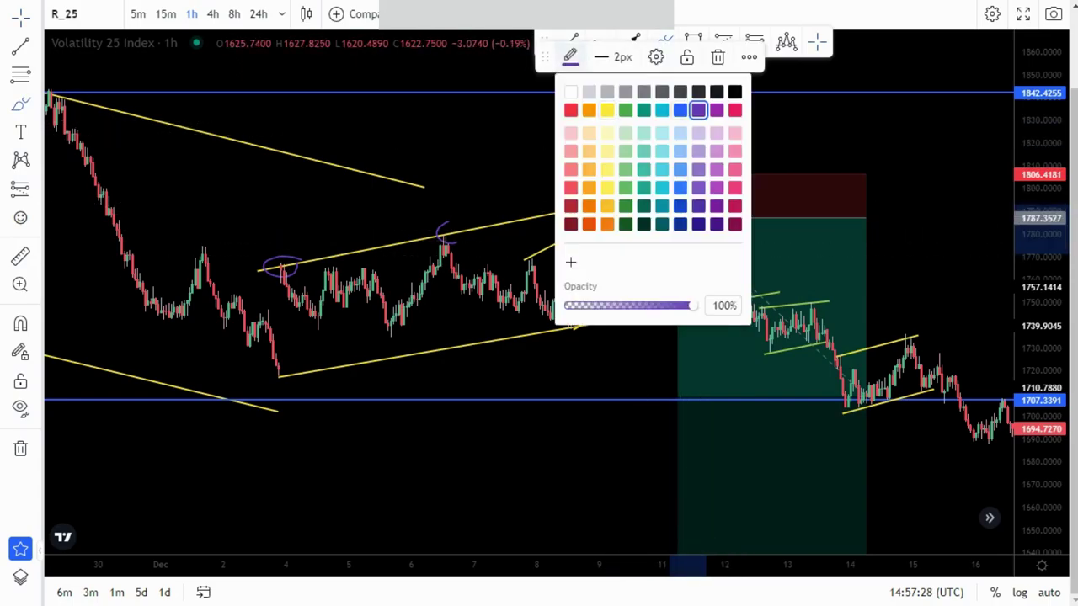
pyautogui.click(680, 110)
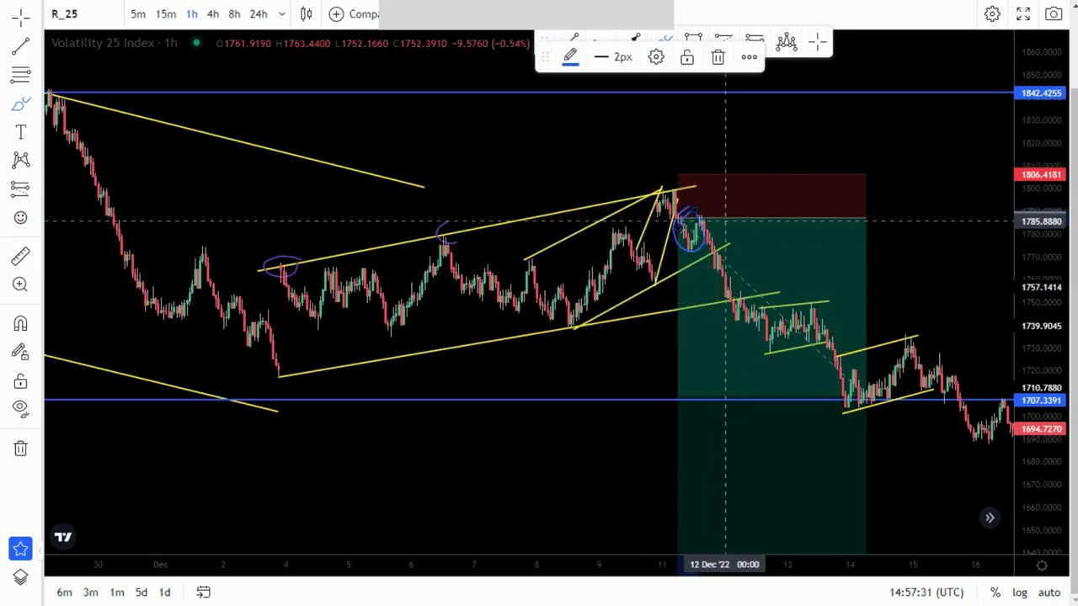
pyautogui.moveTo(743, 310); pyautogui.dragTo(755, 353)
pyautogui.moveTo(822, 299)
pyautogui.mouseDown()
pyautogui.moveTo(756, 304)
pyautogui.moveTo(842, 314)
pyautogui.mouseUp()
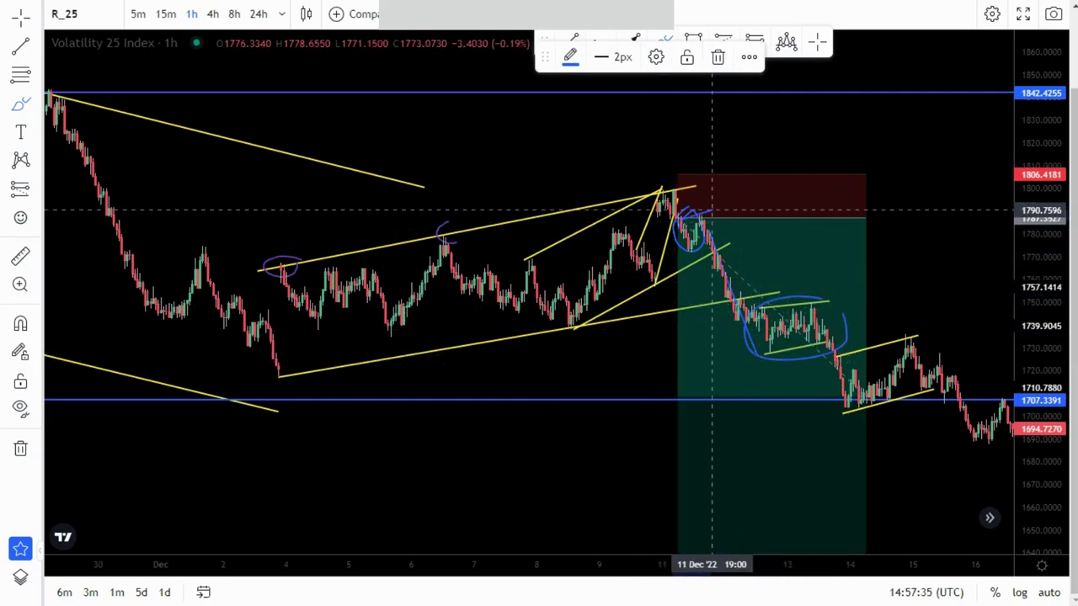
pyautogui.scroll(-2, 715, 293)
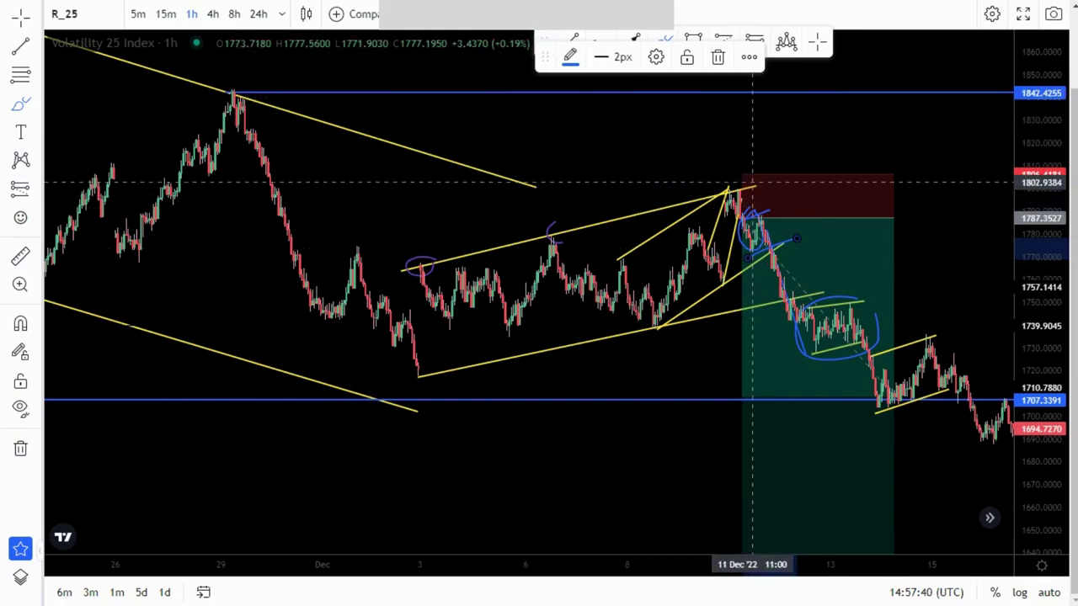
pyautogui.click(717, 56)
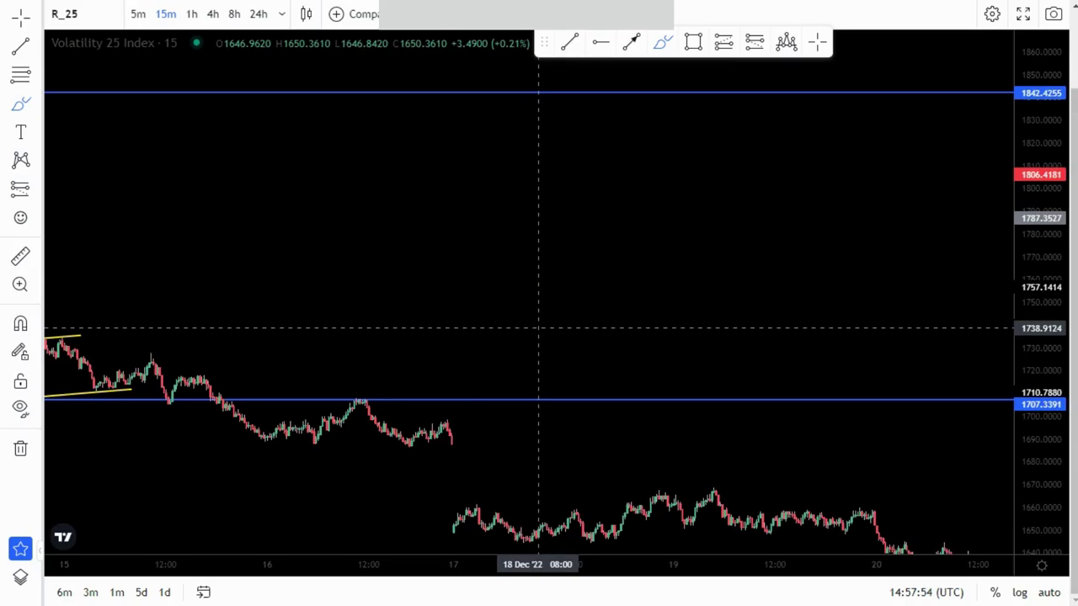
# Step: Remove the purple Brush stroke around the 6 Dec '22 high on the 15-minute chart
pyautogui.scroll(-4, 781, 204)
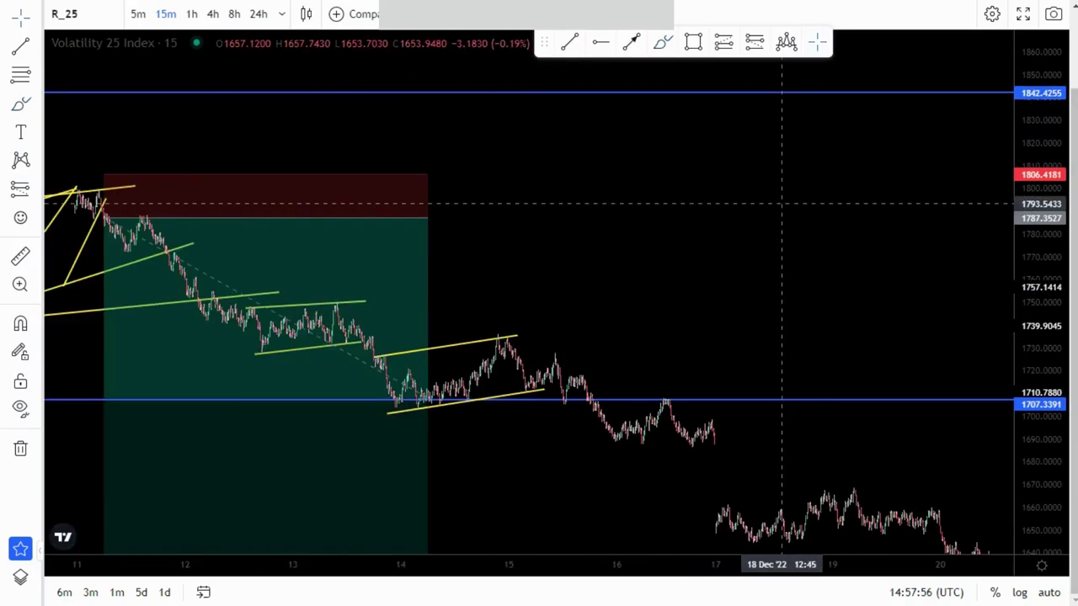
pyautogui.scroll(-3, 782, 204)
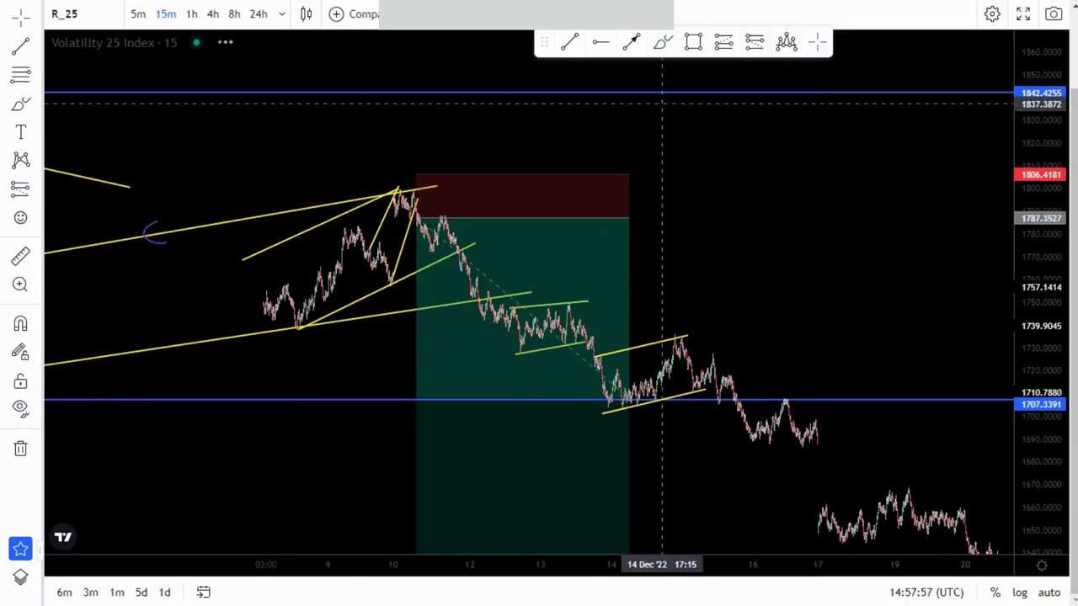
pyautogui.moveTo(958, 256); pyautogui.dragTo(987, 248)
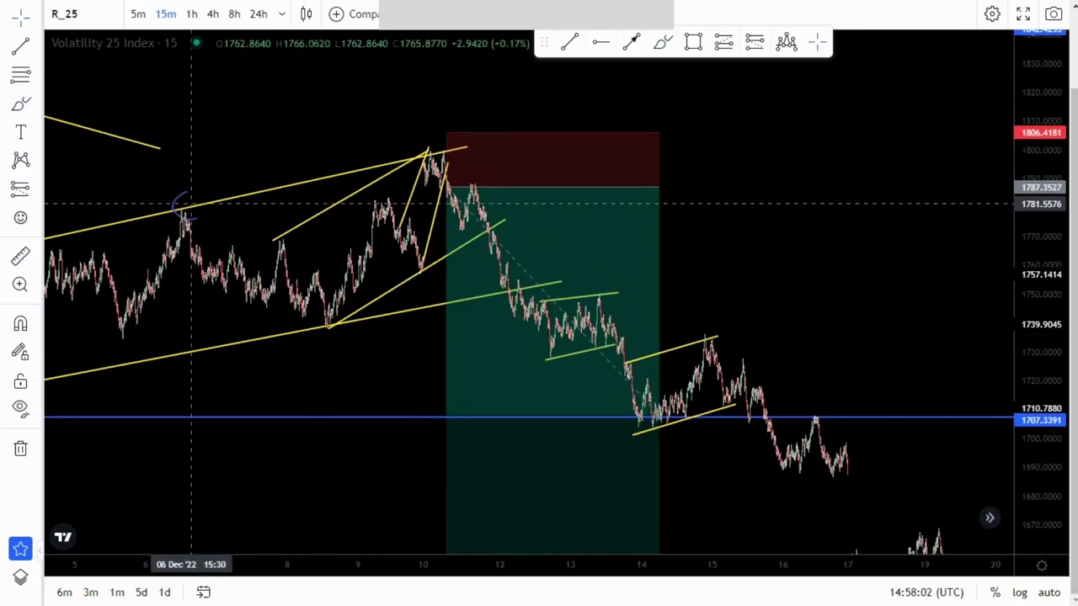
pyautogui.click(186, 193)
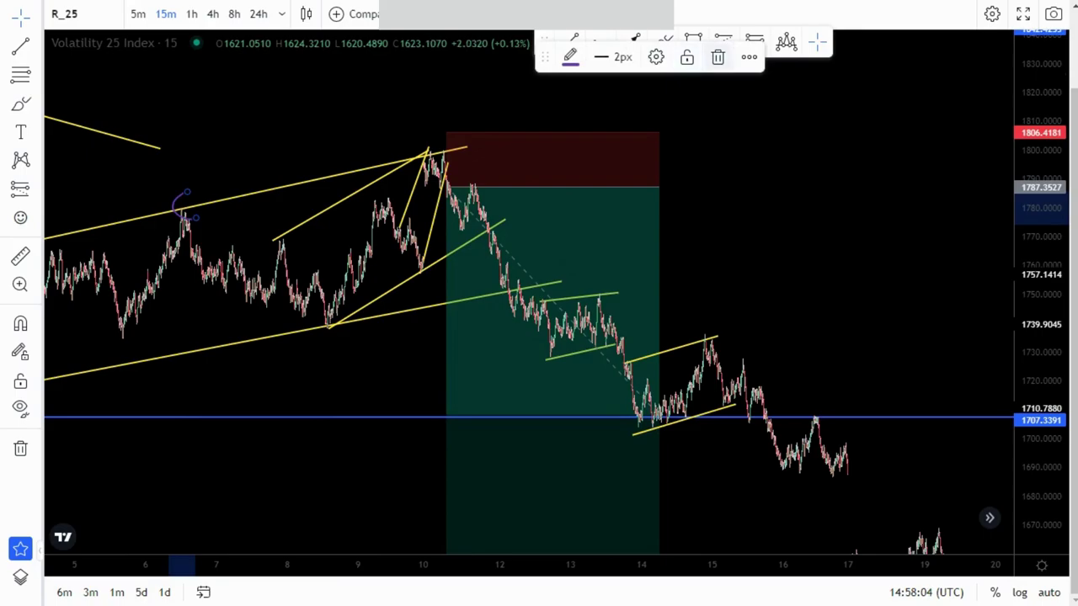
pyautogui.press('Delete')
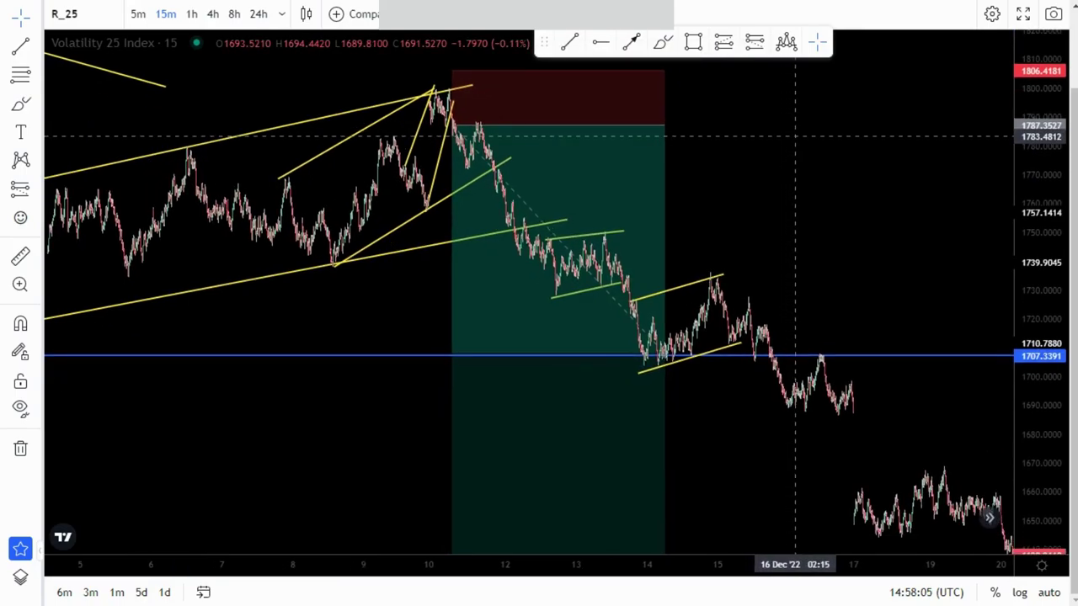
# Step: Move the ascending channel's upper line start to about 1766 on 2 Dec '22 18:00 and the inner upper line's end to about 1799.7
pyautogui.moveTo(425, 305); pyautogui.dragTo(631, 349)
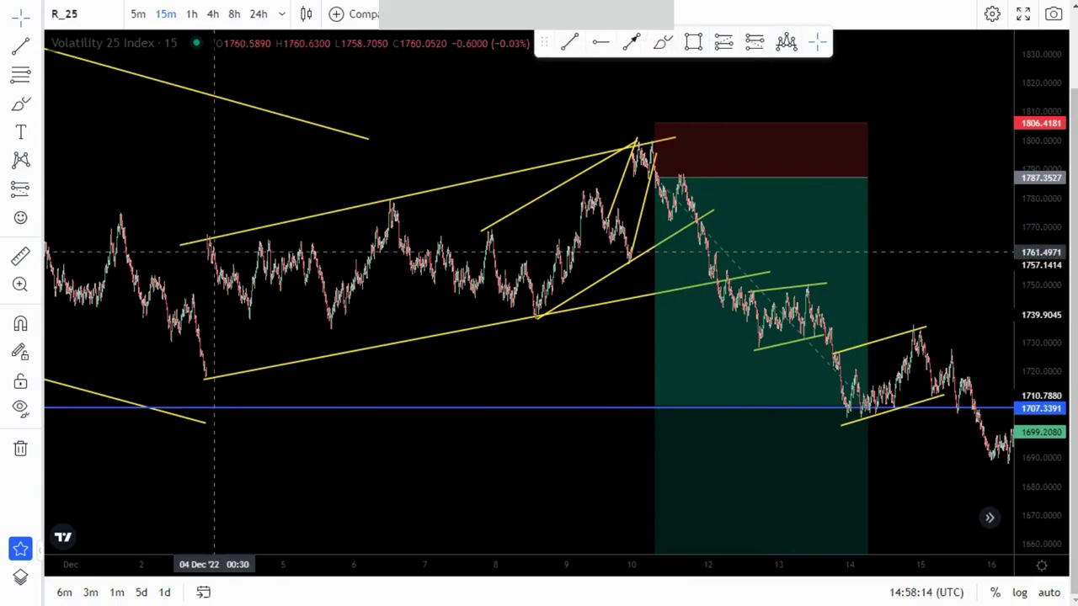
pyautogui.moveTo(180, 245); pyautogui.dragTo(196, 238)
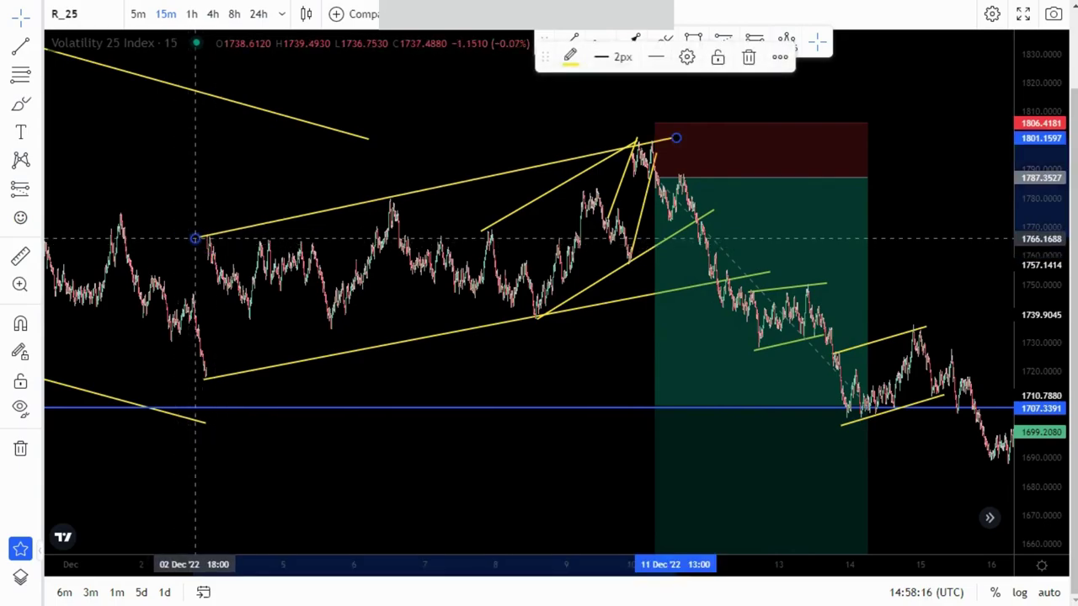
pyautogui.moveTo(638, 139); pyautogui.dragTo(640, 143)
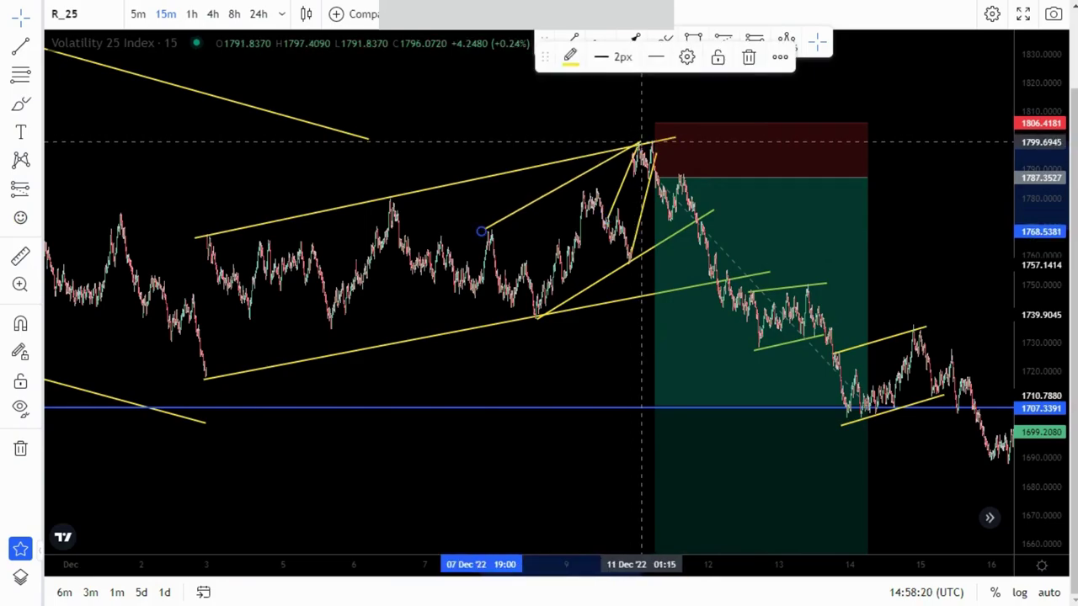
pyautogui.click(609, 122)
# Step: Move the lower end of the steep channel's upper trend line to about 1771, closer to the candles
pyautogui.moveTo(695, 176); pyautogui.dragTo(424, 194)
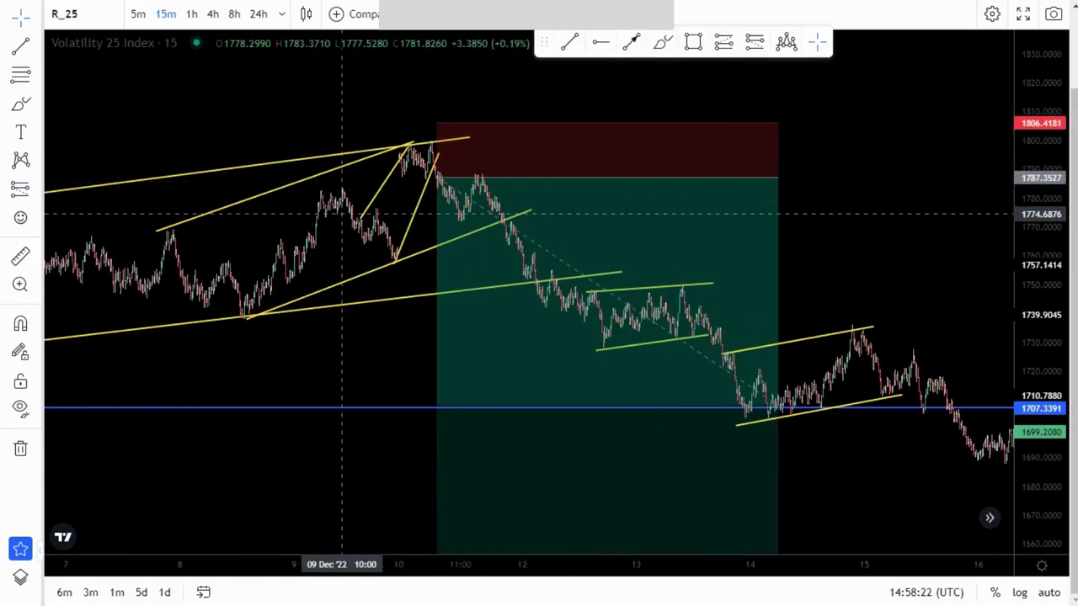
pyautogui.moveTo(362, 218); pyautogui.dragTo(375, 224)
pyautogui.click(376, 104)
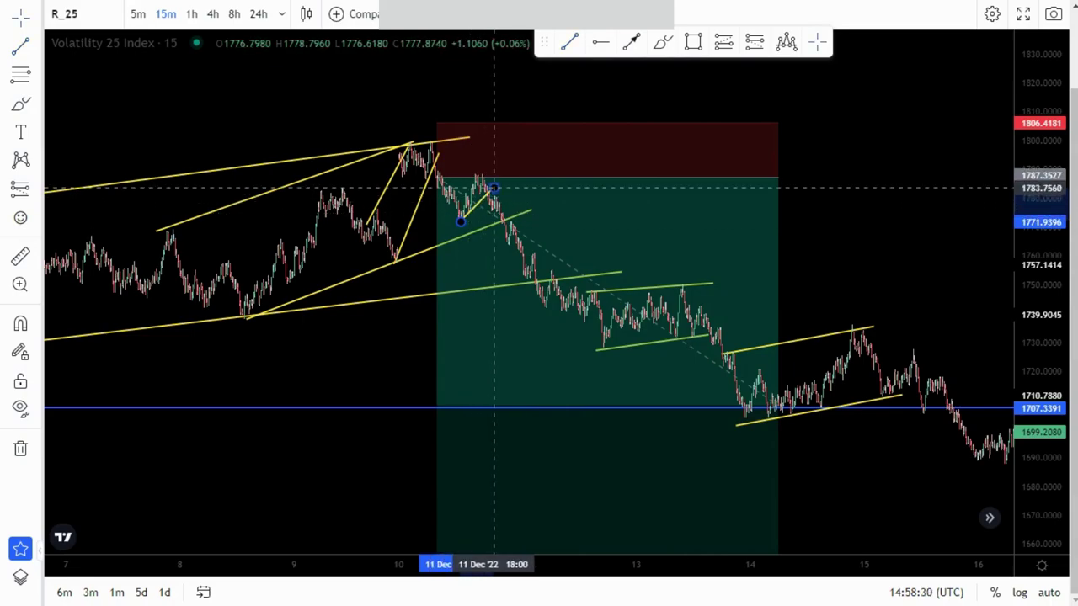
# Step: Draw trend lines around the 11 Dec '22 pullback, the lower from about 1772 to 1784 and the upper from about 1784 to 1790
pyautogui.click(494, 188)
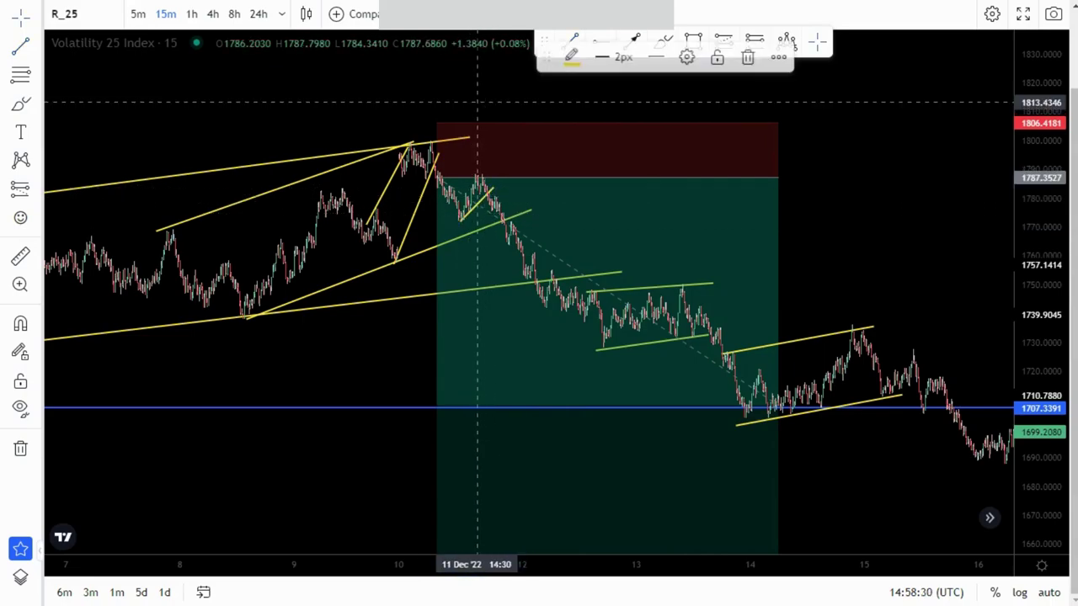
pyautogui.click(445, 187)
pyautogui.click(484, 171)
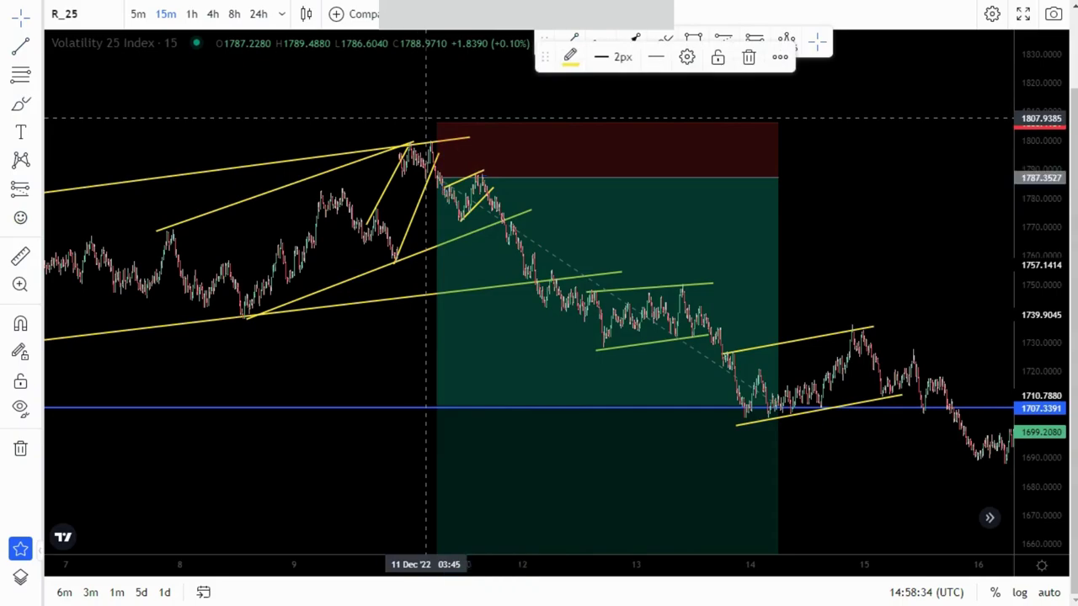
# Step: Refine the pullback channel by starting its lower line at about 1771.1 and running its upper line from about 1782.9 to 1789.3
pyautogui.moveTo(425, 115); pyautogui.dragTo(440, 94)
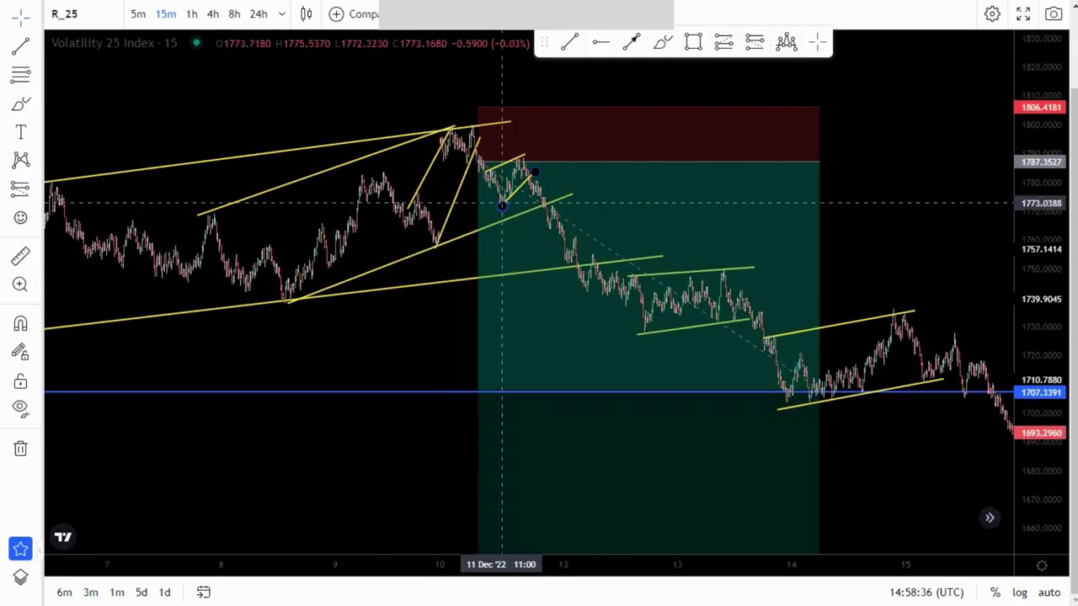
pyautogui.click(534, 171)
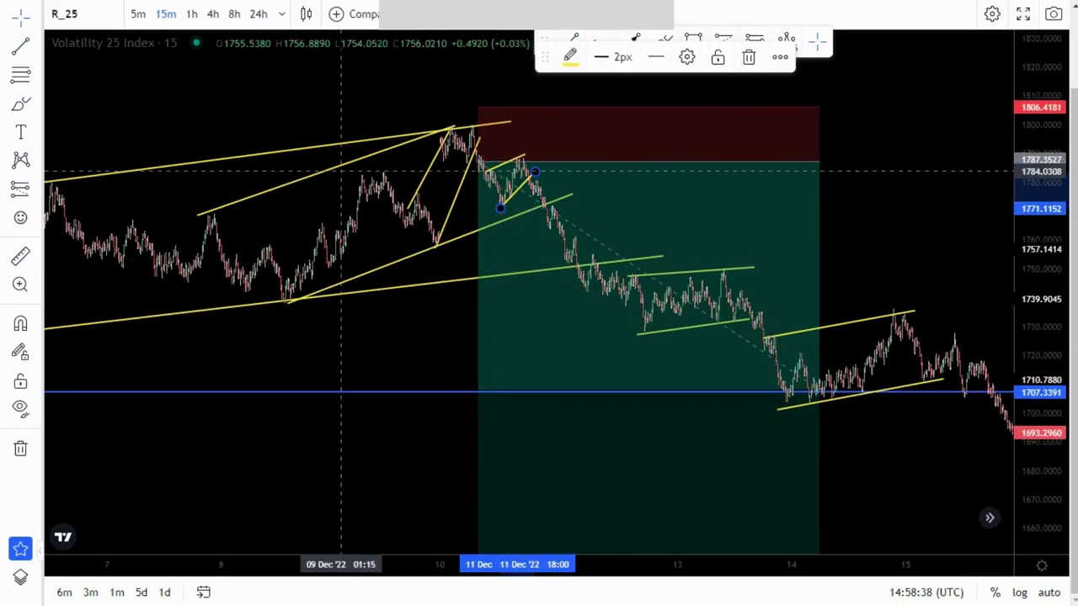
pyautogui.click(325, 116)
pyautogui.scroll(-2, 529, 447)
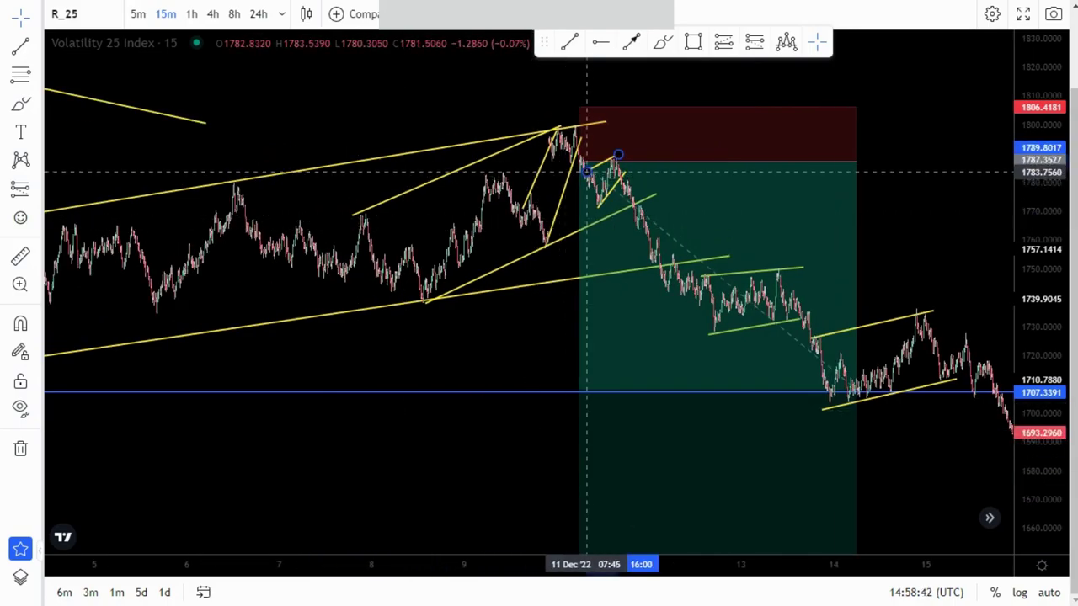
pyautogui.click(587, 171)
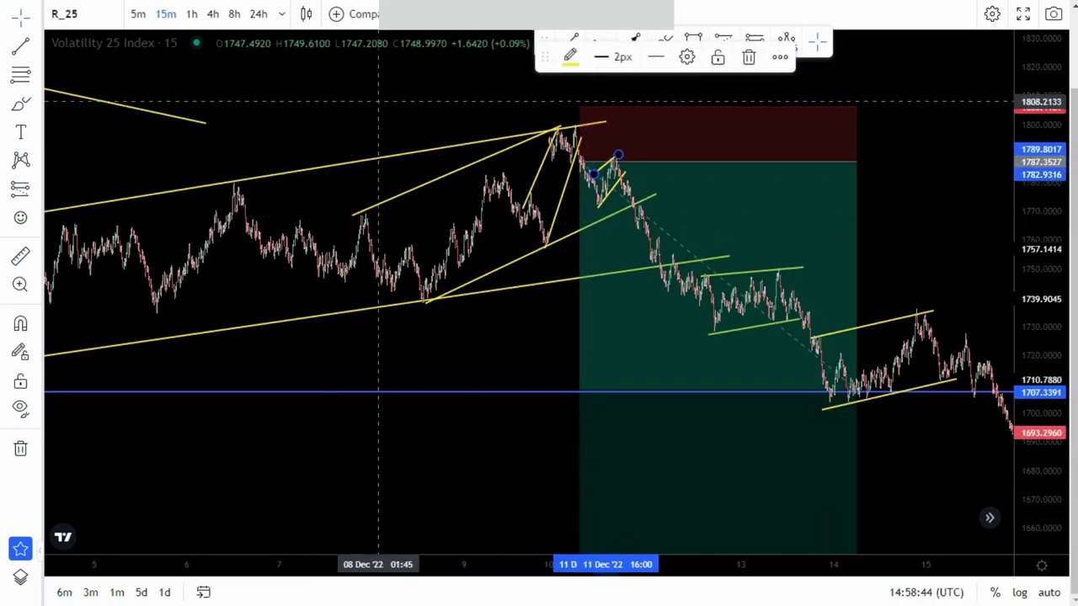
pyautogui.click(378, 101)
pyautogui.moveTo(618, 154); pyautogui.dragTo(615, 156)
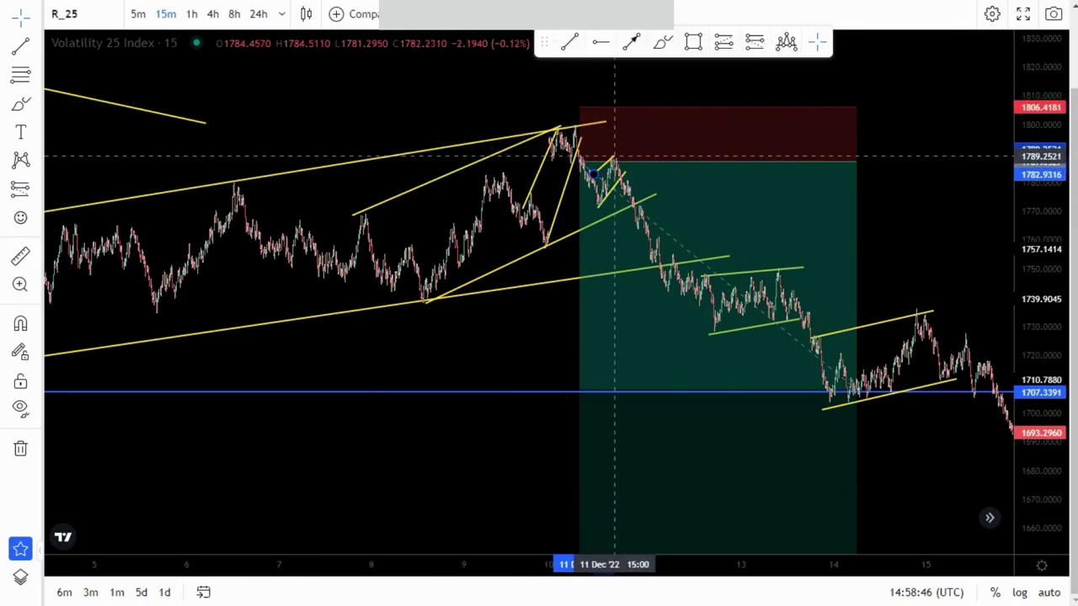
# Step: Brush circles around the 11 Dec '22 peak near 1800 and the pullback channel below it, and delete the stray mark near the 13 Dec high
pyautogui.click(612, 159)
pyautogui.click(378, 126)
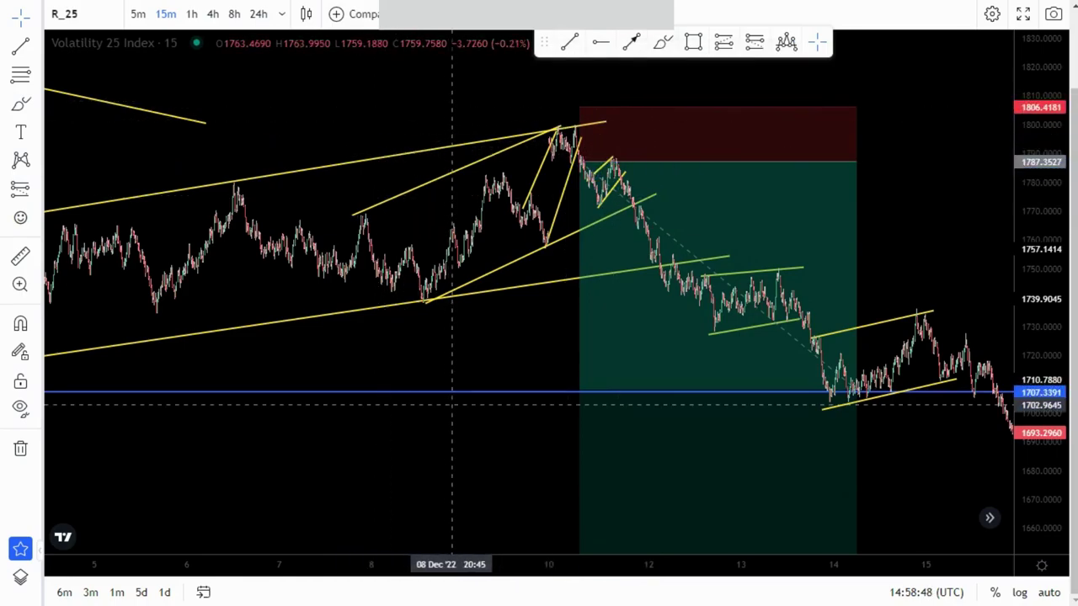
pyautogui.click(663, 42)
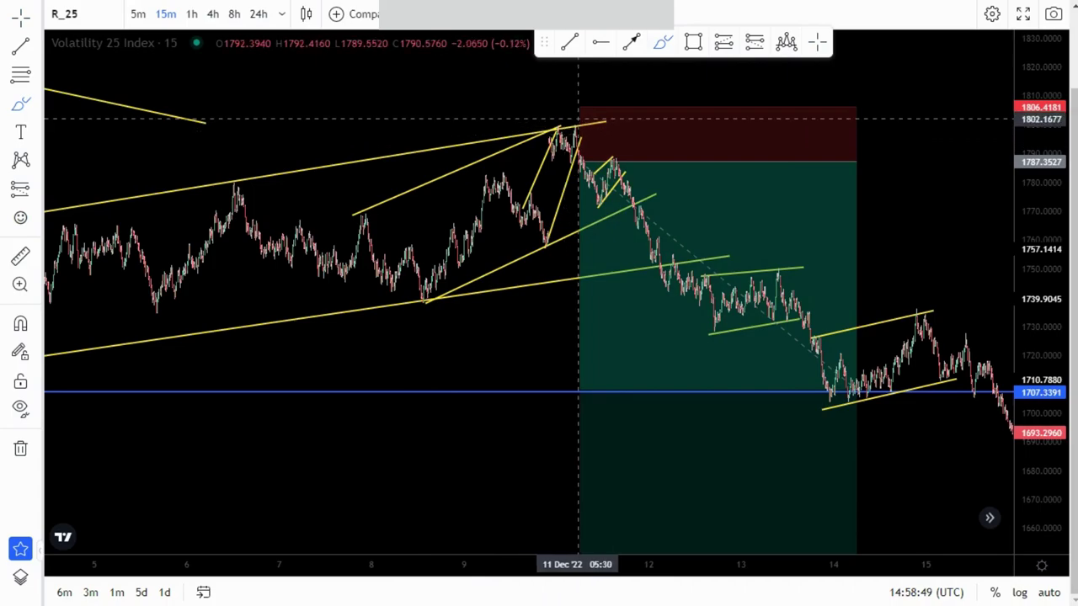
pyautogui.moveTo(577, 120); pyautogui.dragTo(579, 126)
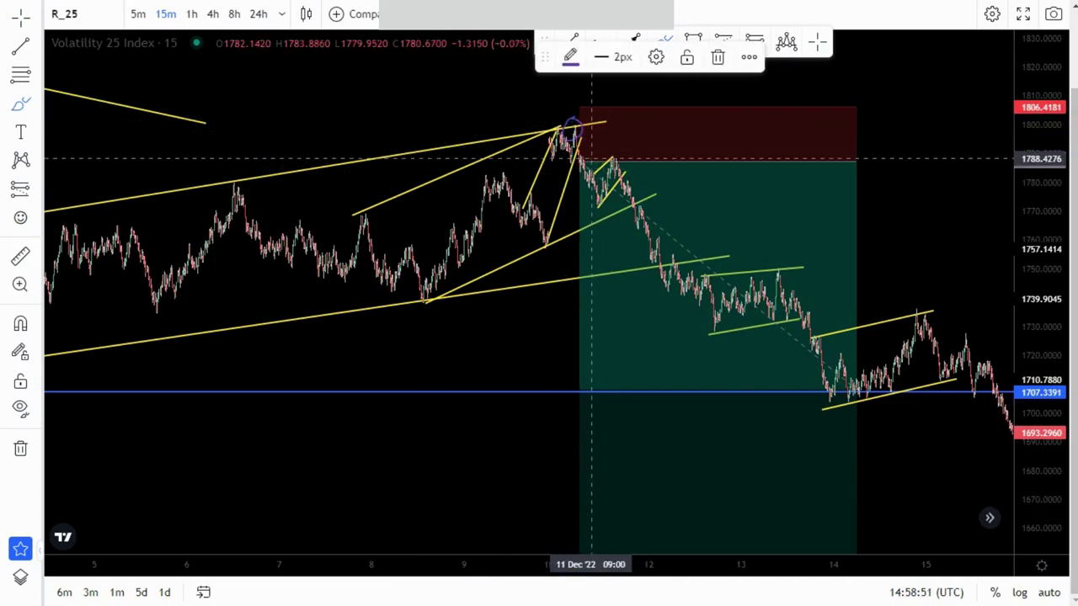
pyautogui.moveTo(619, 155)
pyautogui.mouseDown()
pyautogui.moveTo(589, 169)
pyautogui.moveTo(600, 195)
pyautogui.moveTo(627, 158)
pyautogui.moveTo(695, 318)
pyautogui.mouseUp()
pyautogui.moveTo(788, 261)
pyautogui.mouseDown()
pyautogui.moveTo(684, 276)
pyautogui.moveTo(741, 346)
pyautogui.moveTo(808, 266)
pyautogui.mouseUp()
pyautogui.press('Delete')
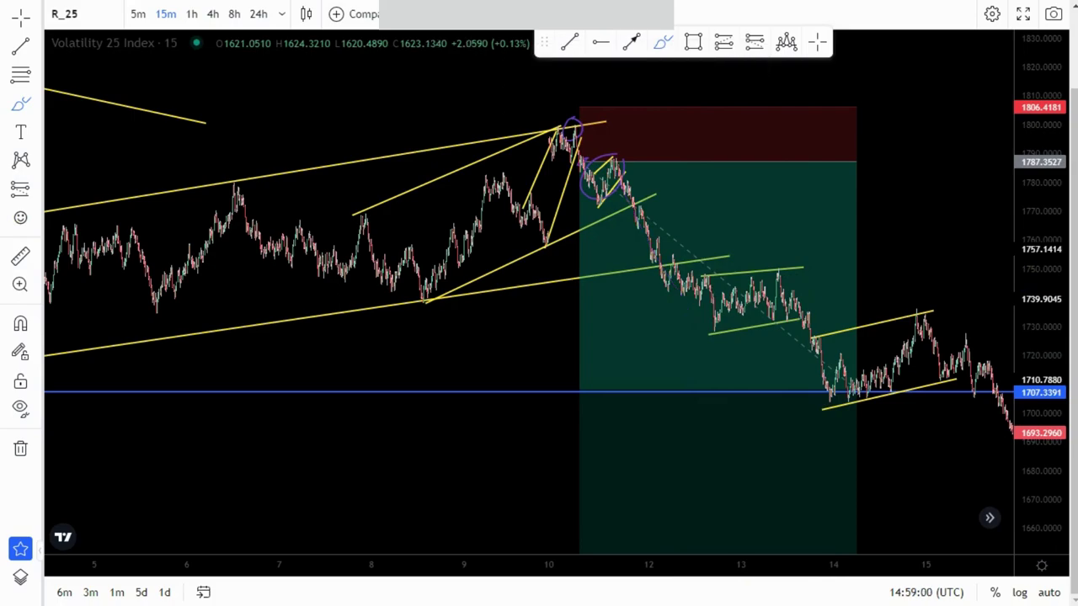
# Step: Fit the 12–13 Dec '22 channel to the candles, running its upper line from about 1748 to 1751 and starting its lower line at about 1728
pyautogui.scroll(3, 839, 366)
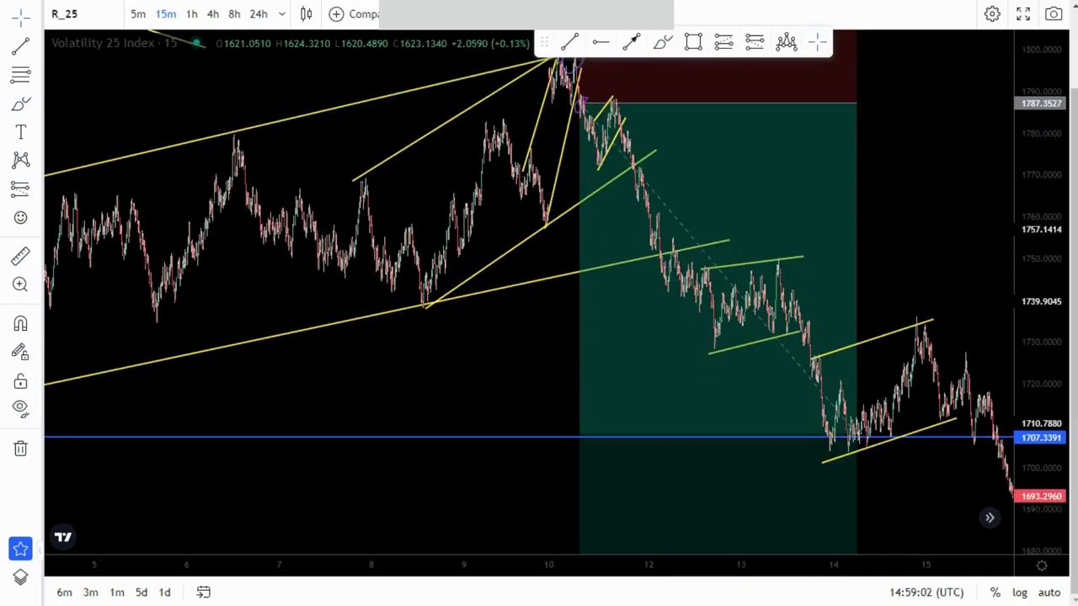
pyautogui.scroll(2, 840, 367)
pyautogui.moveTo(855, 248); pyautogui.dragTo(1008, 201)
pyautogui.scroll(1, 1008, 201)
pyautogui.scroll(2, 1008, 201)
pyautogui.moveTo(1073, 244); pyautogui.dragTo(1044, 147)
pyautogui.moveTo(680, 181); pyautogui.dragTo(667, 180)
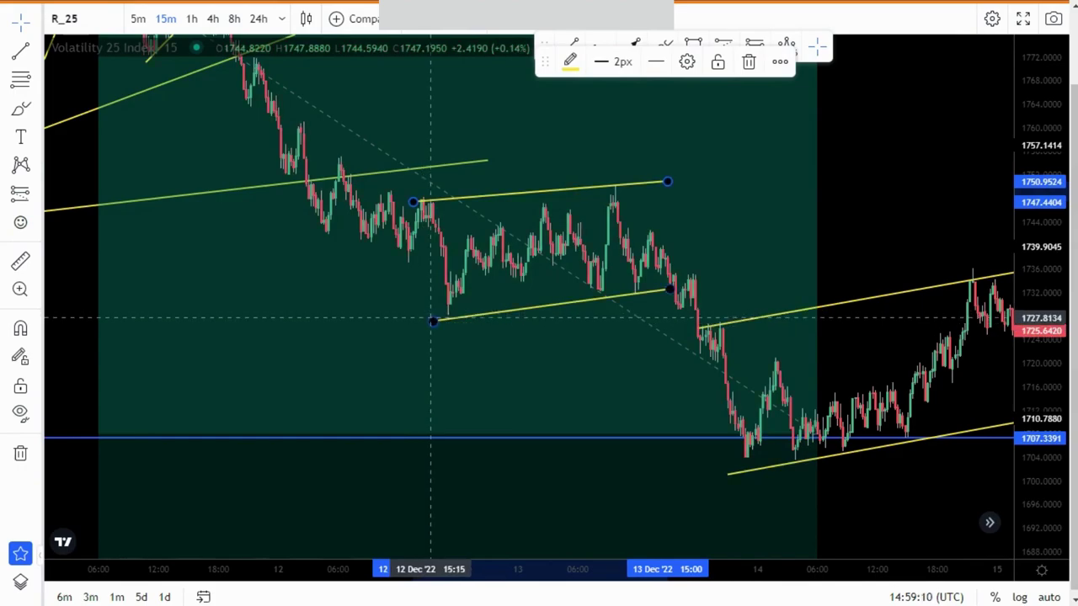
pyautogui.moveTo(433, 318); pyautogui.dragTo(443, 316)
pyautogui.moveTo(415, 200); pyautogui.dragTo(421, 197)
pyautogui.click(911, 131)
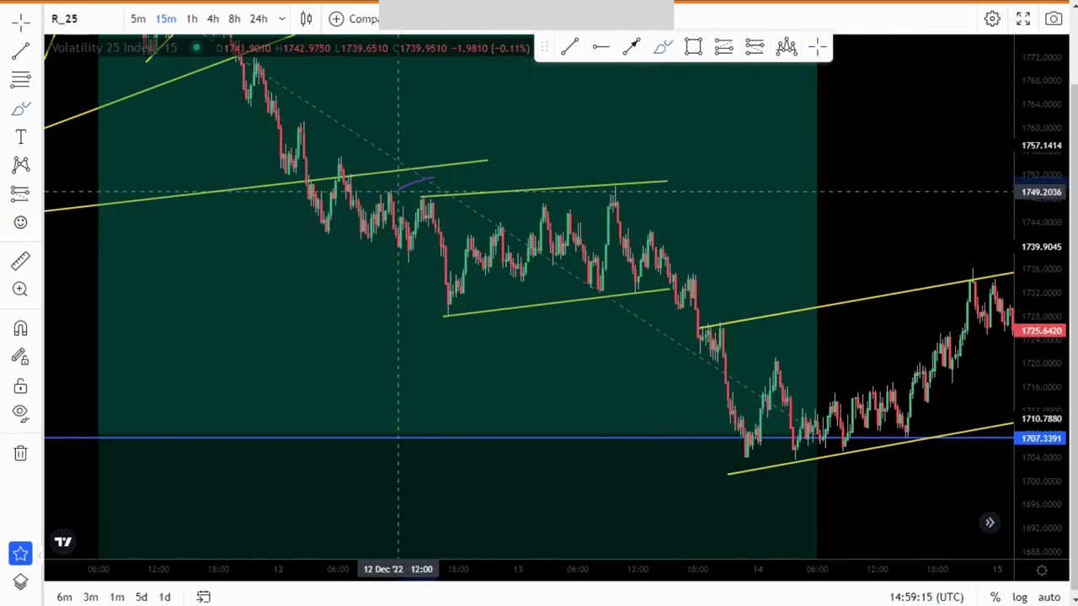
# Step: Brush circles around the two peaks at the channel's upper line, and delete the circle around the 13 Dec '22 peak
pyautogui.moveTo(433, 179); pyautogui.dragTo(431, 178)
pyautogui.moveTo(620, 181)
pyautogui.mouseDown()
pyautogui.moveTo(606, 197)
pyautogui.moveTo(628, 176)
pyautogui.mouseUp()
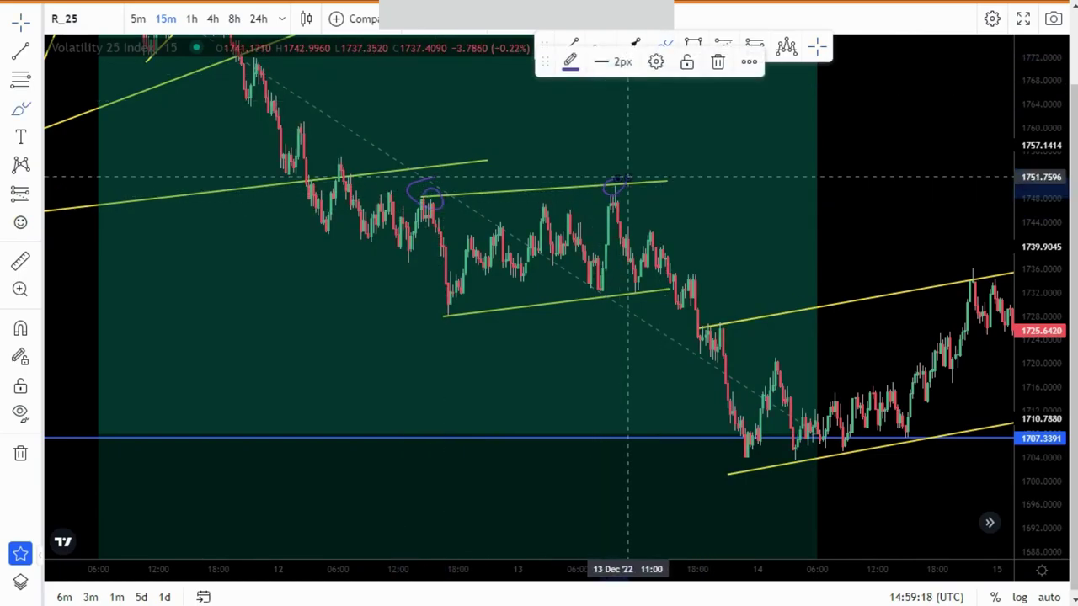
pyautogui.click(718, 62)
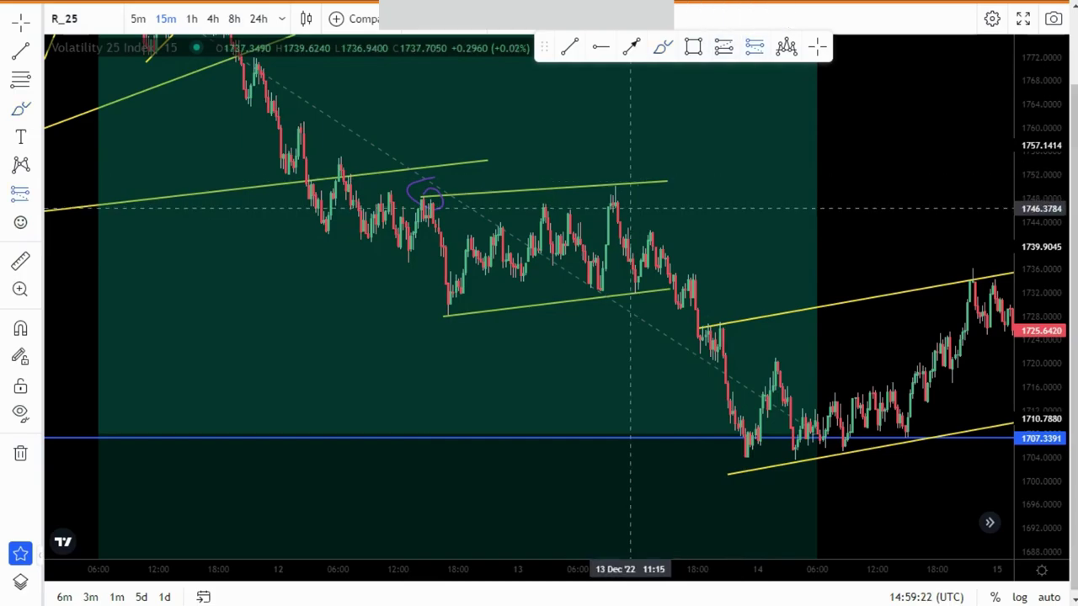
# Step: Place a short position at 13 Dec '22 10:15 with entry 1744.2260 and target 1724.9662, tightening its stop to 1753.3740
pyautogui.click(619, 219)
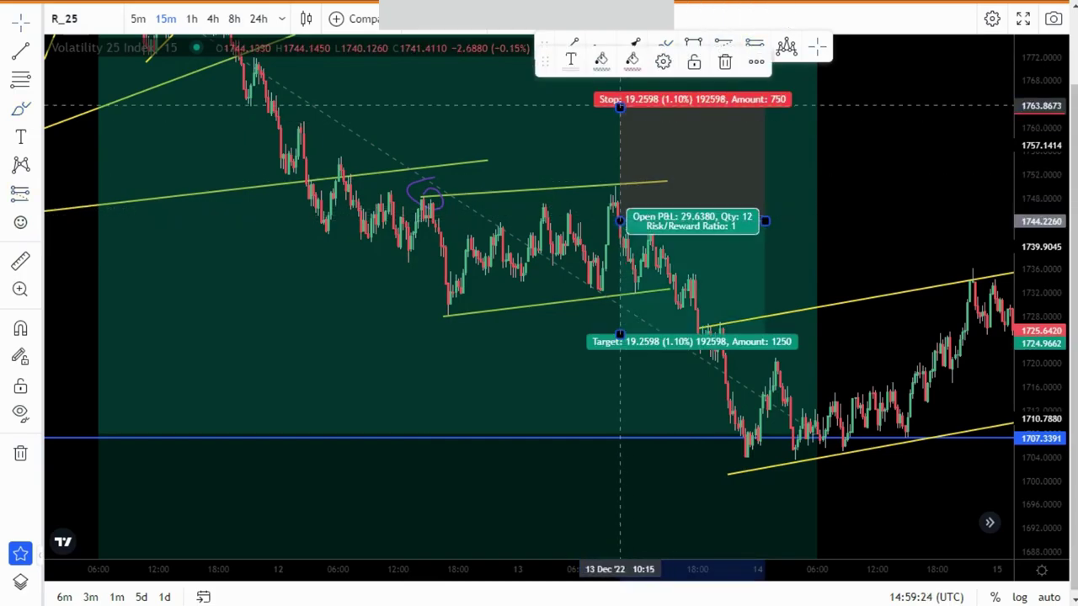
pyautogui.moveTo(620, 106); pyautogui.dragTo(619, 167)
pyautogui.click(902, 280)
# Step: Brush circles around the topping structure of 9–11 Dec '22, the 12–13 Dec channel, and the 3 Dec low where the large ascending channel starts
pyautogui.scroll(-4, 903, 280)
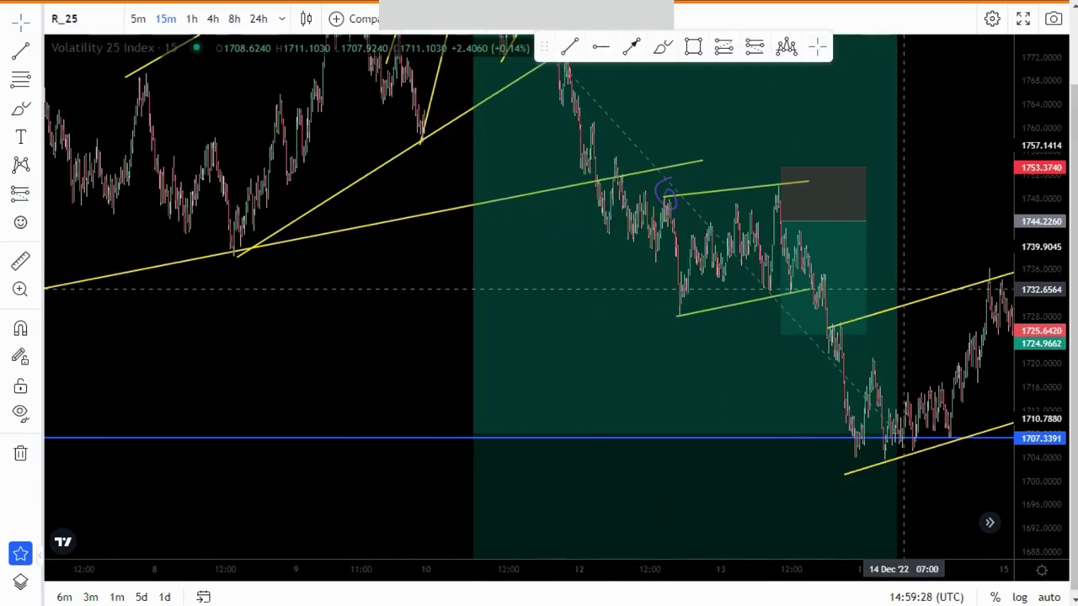
pyautogui.moveTo(288, 323); pyautogui.dragTo(192, 290)
pyautogui.scroll(-5, 977, 152)
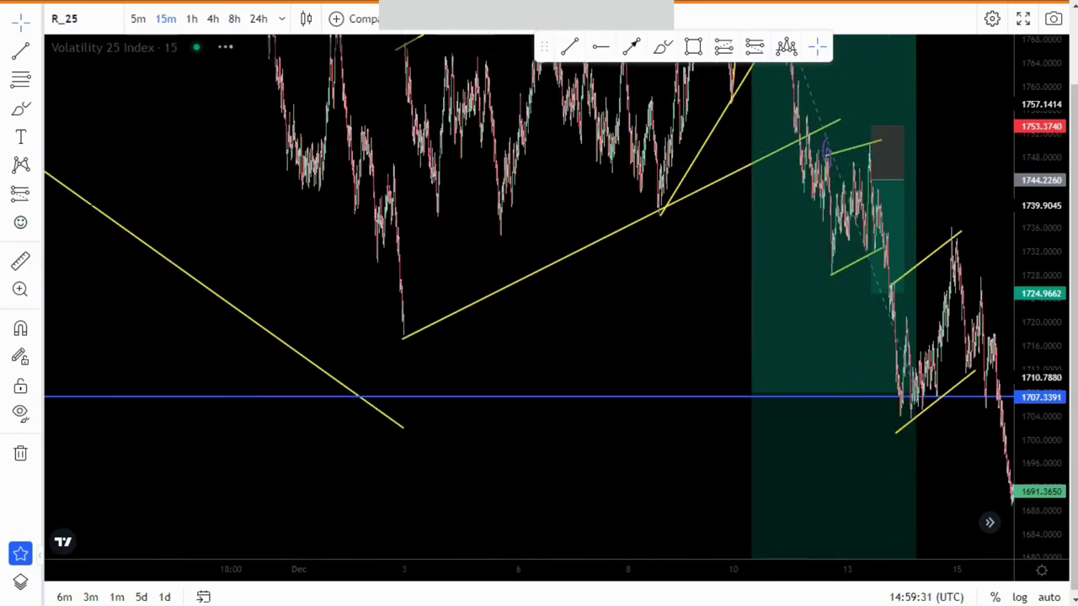
pyautogui.moveTo(1041, 160); pyautogui.dragTo(1041, 435)
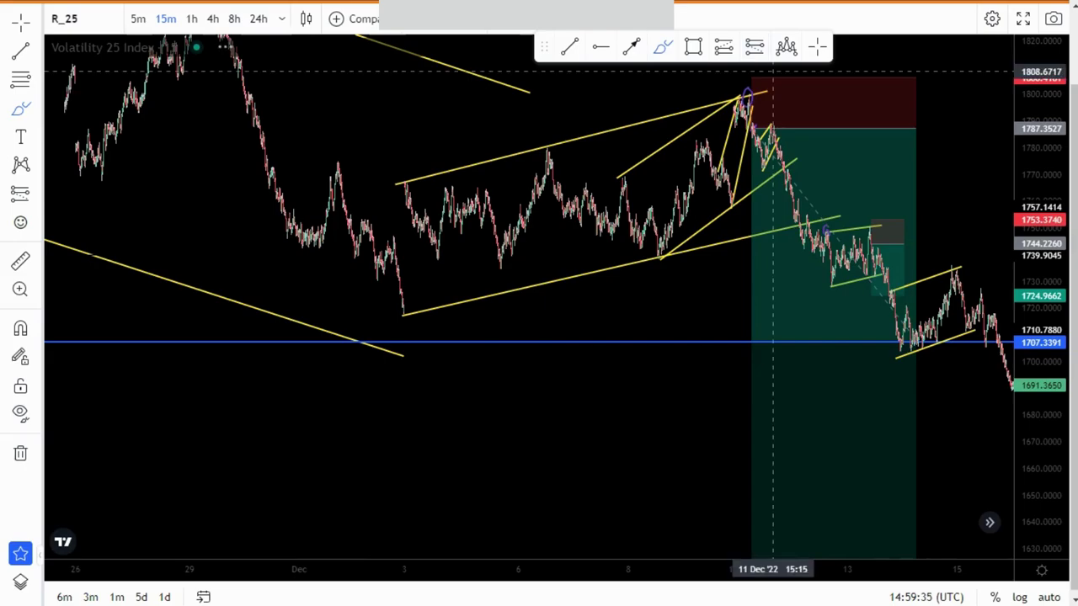
pyautogui.moveTo(773, 72)
pyautogui.mouseDown()
pyautogui.moveTo(690, 118)
pyautogui.moveTo(787, 64)
pyautogui.moveTo(764, 66)
pyautogui.mouseUp()
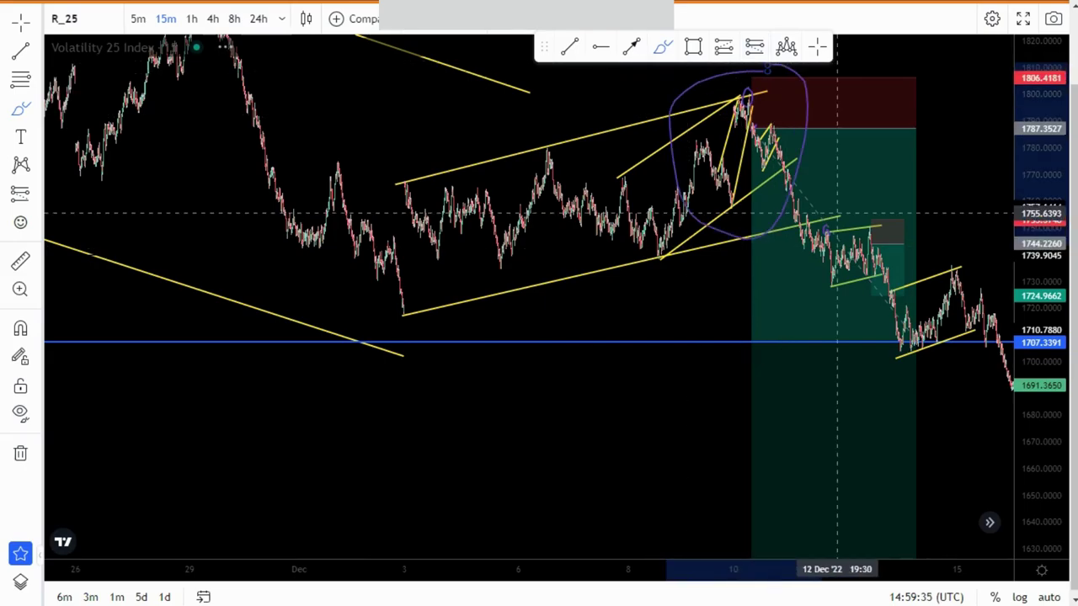
pyautogui.moveTo(871, 214)
pyautogui.mouseDown()
pyautogui.moveTo(788, 257)
pyautogui.moveTo(904, 310)
pyautogui.moveTo(896, 233)
pyautogui.mouseUp()
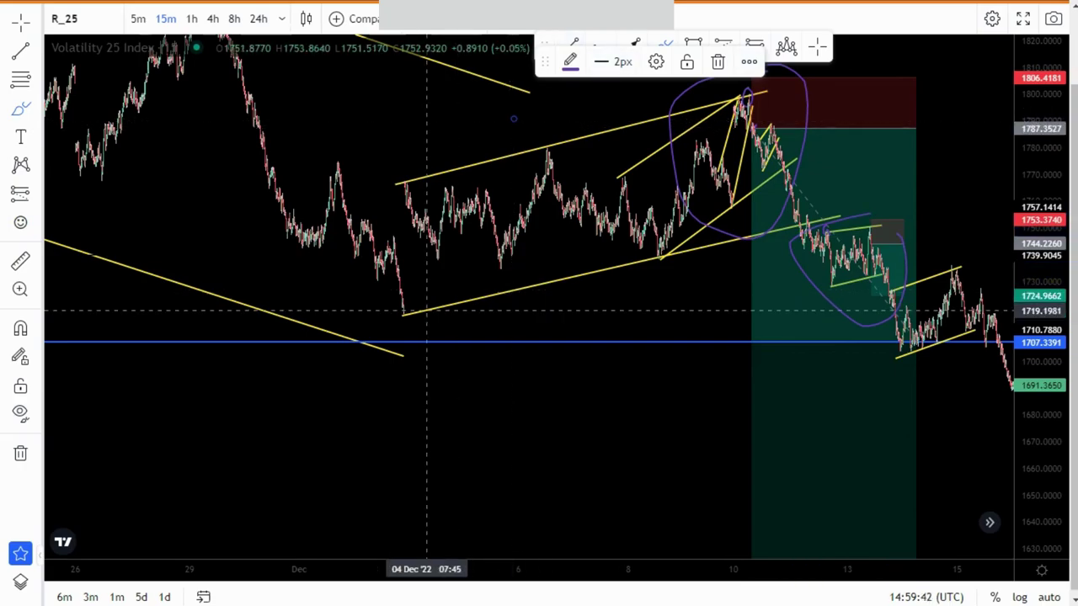
pyautogui.moveTo(437, 309)
pyautogui.mouseDown()
pyautogui.moveTo(396, 311)
pyautogui.moveTo(436, 309)
pyautogui.mouseUp()
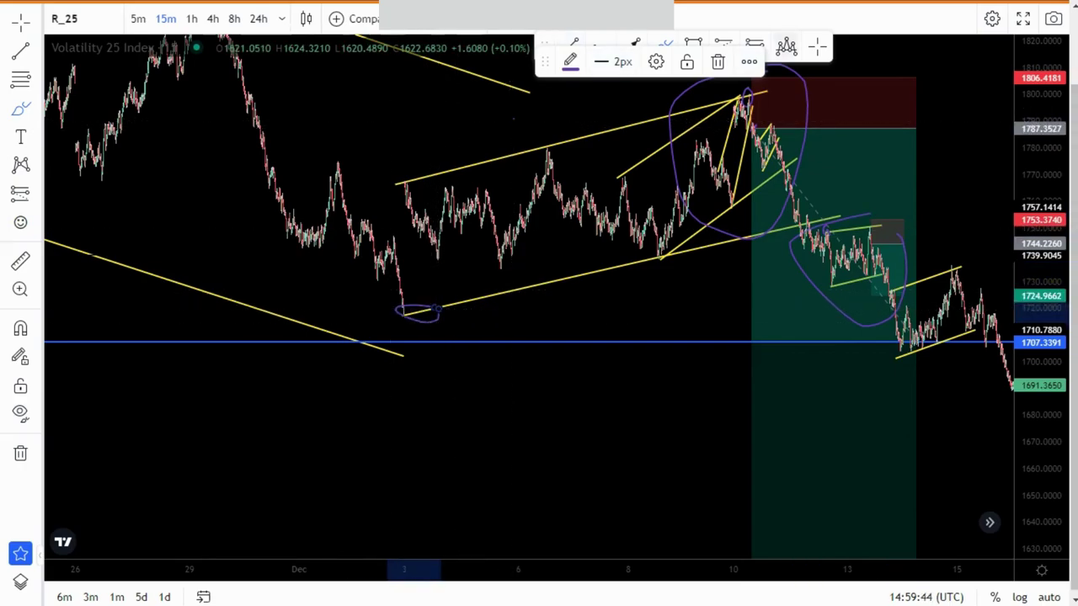
pyautogui.moveTo(594, 313); pyautogui.dragTo(466, 293)
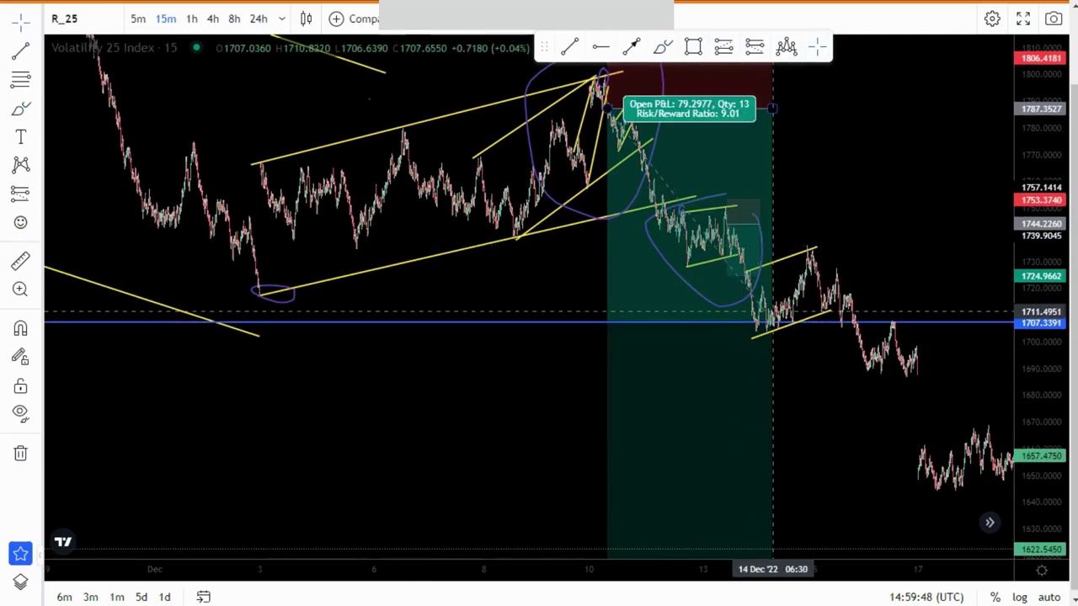
pyautogui.scroll(1, 890, 366)
pyautogui.scroll(2, 889, 368)
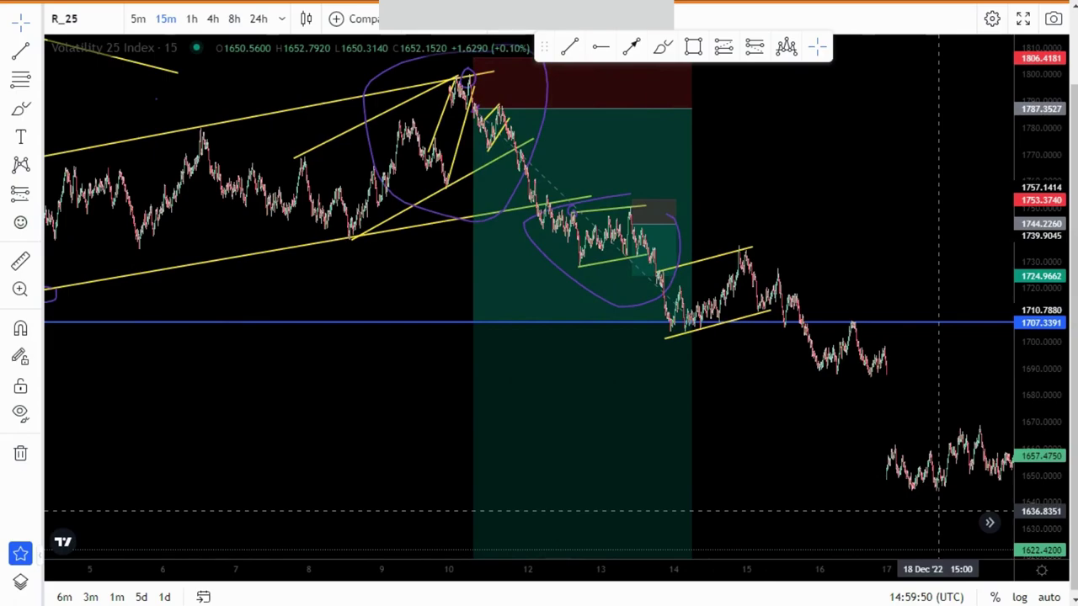
pyautogui.scroll(-5, 938, 505)
pyautogui.scroll(1, 939, 505)
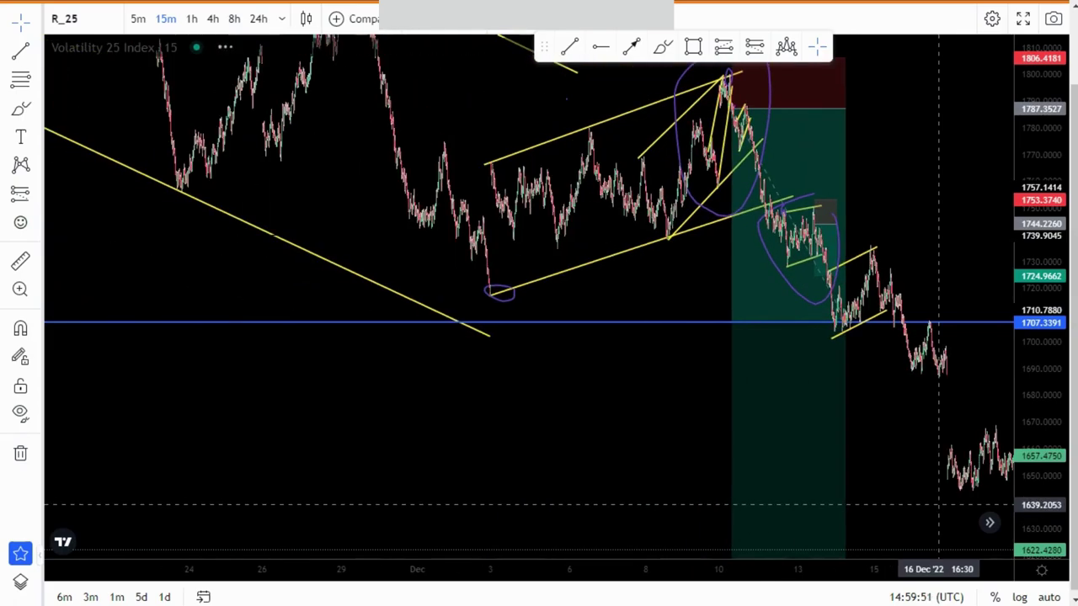